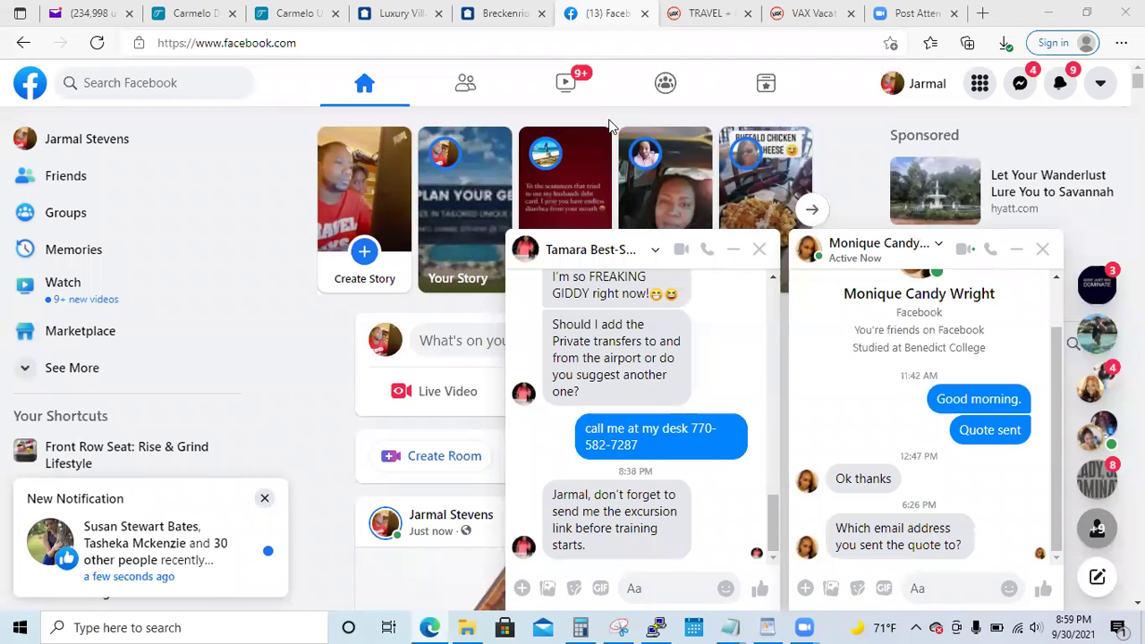
- Switch to the VAX VacationAccess tab showing the Travel + Leisure World's Best 2021 page
left_click(794, 14)
- Look over the Travel + Leisure World's Best article cards, then go to the Zoom post-attendee page
left_click(713, 14)
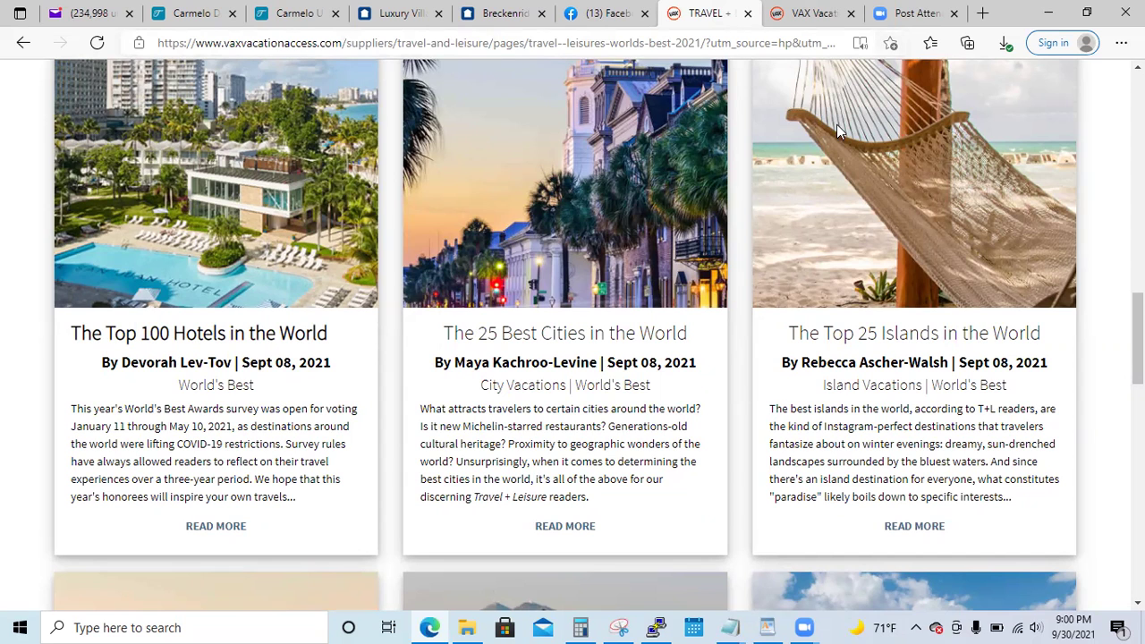
left_click(921, 15)
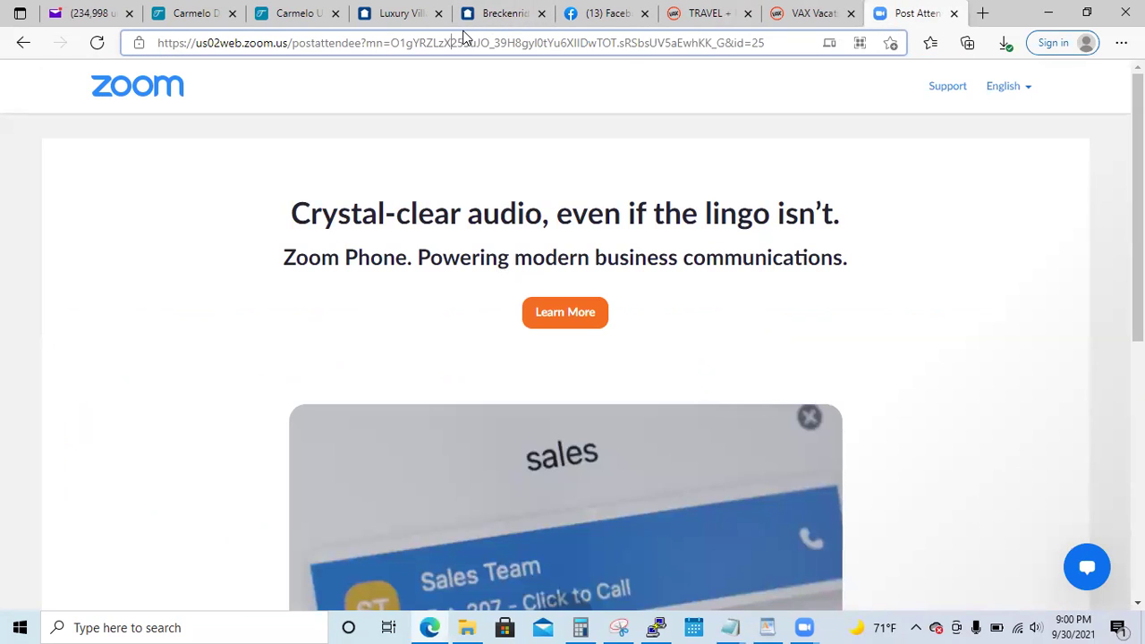
left_click(606, 33)
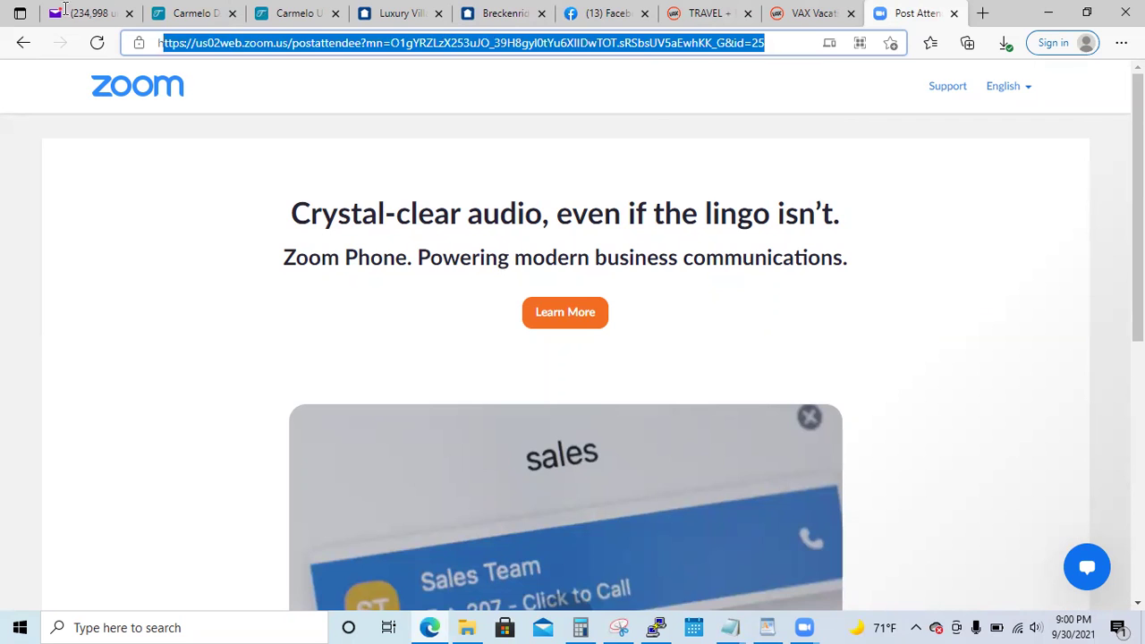
type("www.google.com")
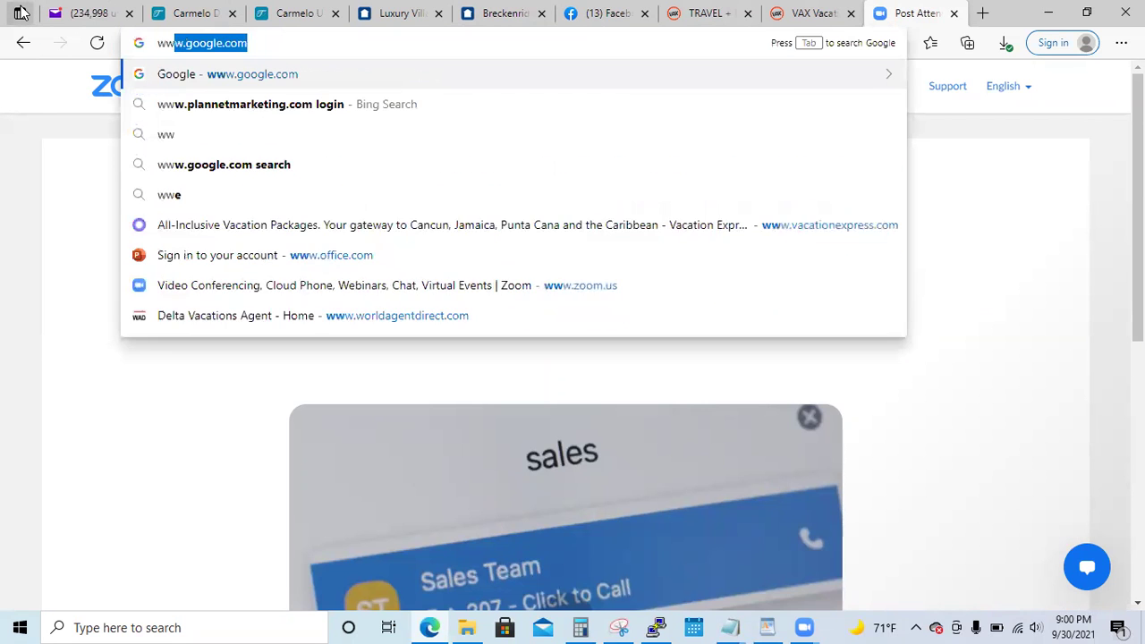
key("Return")
type("what is a lead ")
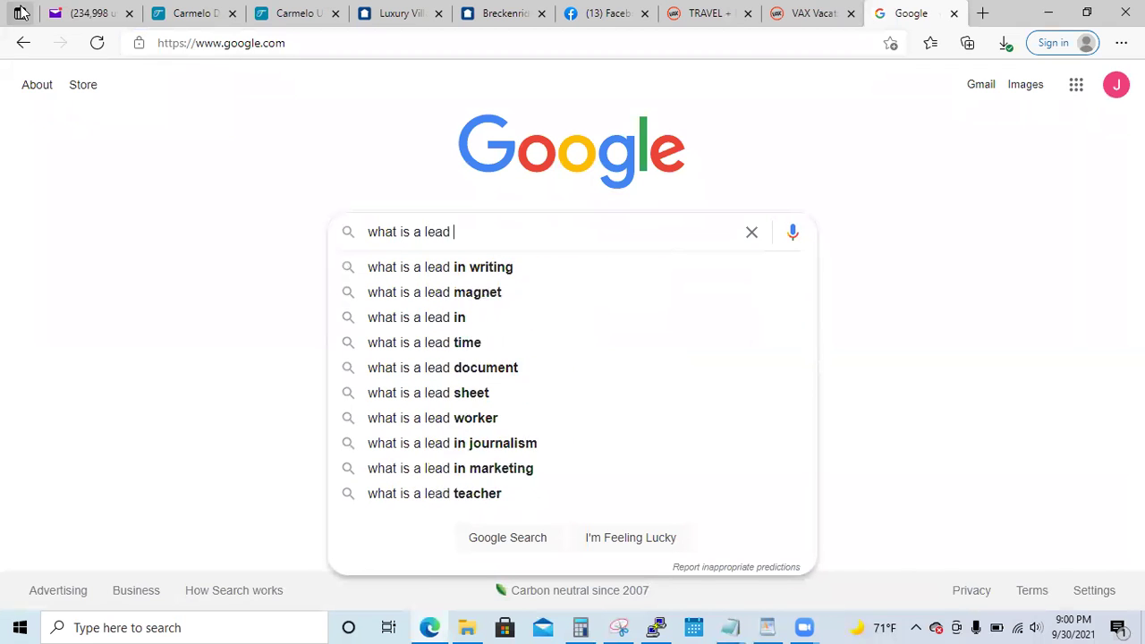
type("magnet")
key("Return")
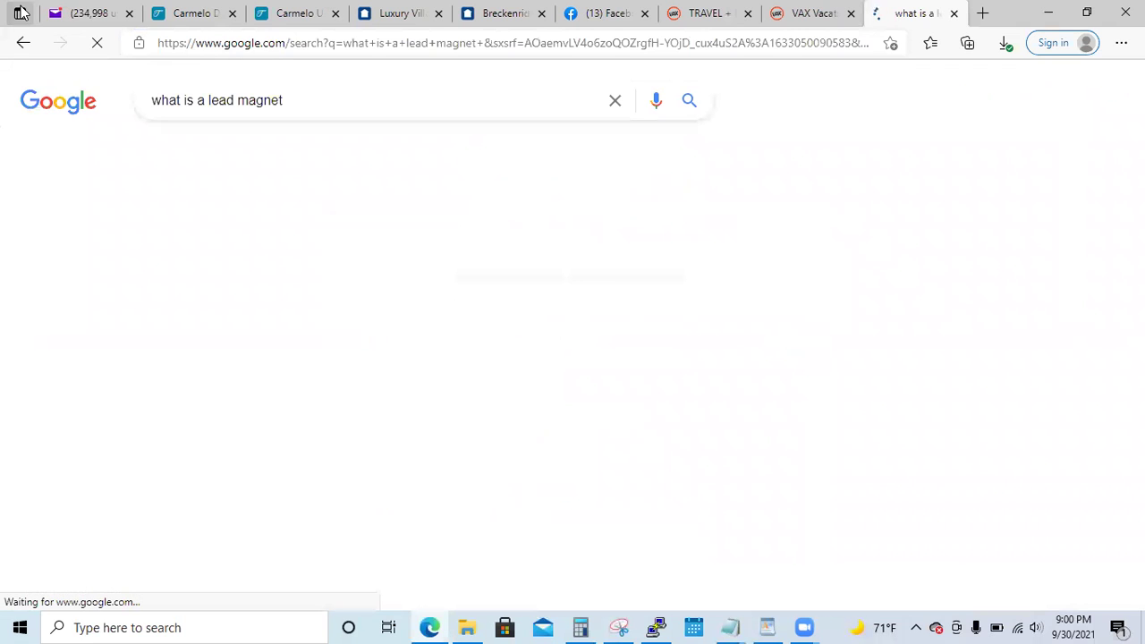
- Highlight the featured snippet's lead magnet definition and then its examples
scroll(340, 313, "down", 4)
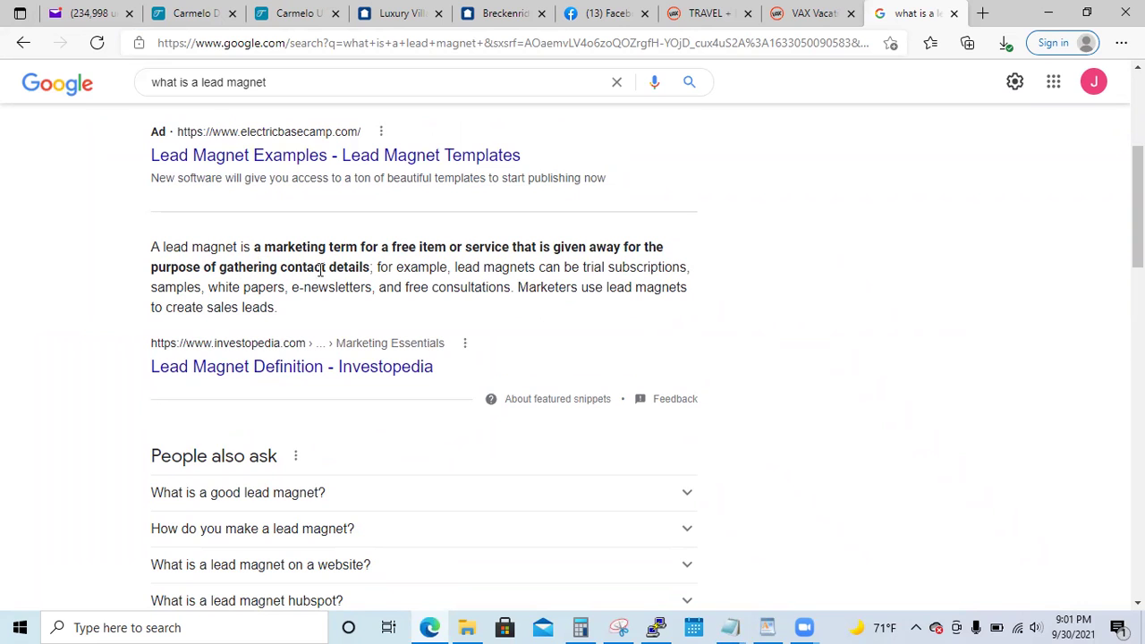
left_click_drag(369, 268, 148, 256)
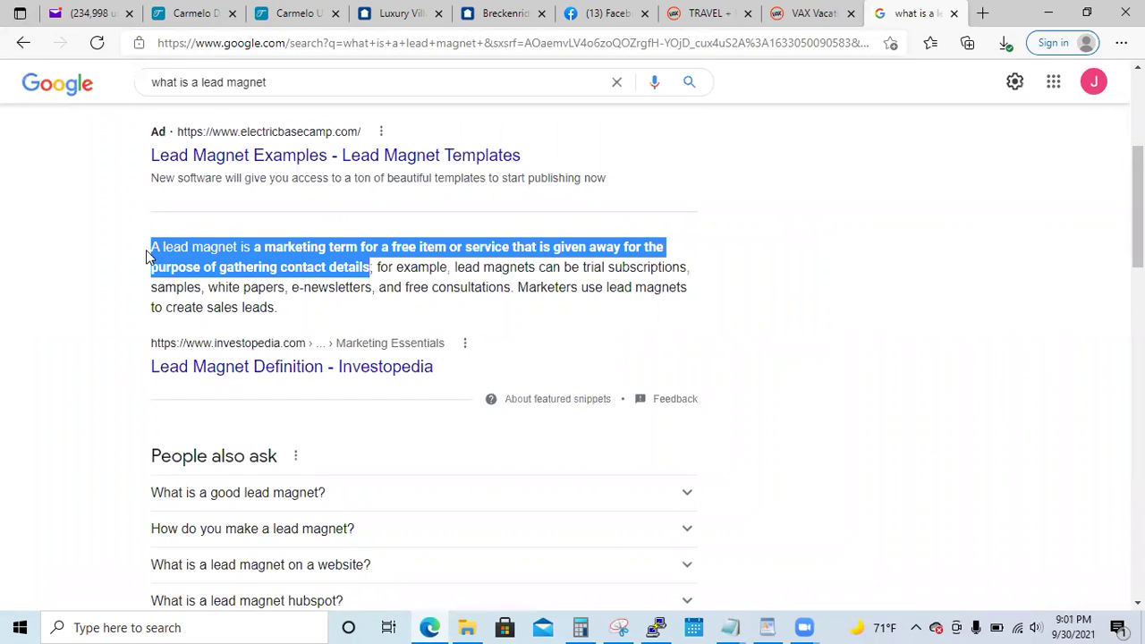
left_click(380, 266)
left_click_drag(380, 267, 534, 306)
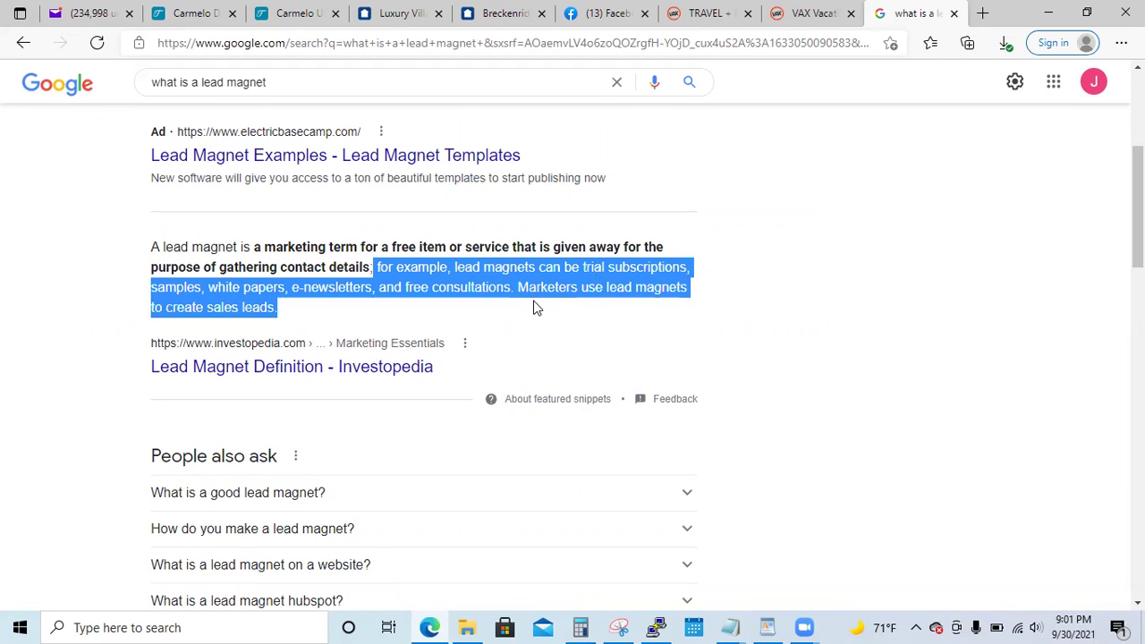
- Review the Travel + Leisure World's Best 2021 page up to its awards banner, then go to Yahoo Mail
left_click(706, 14)
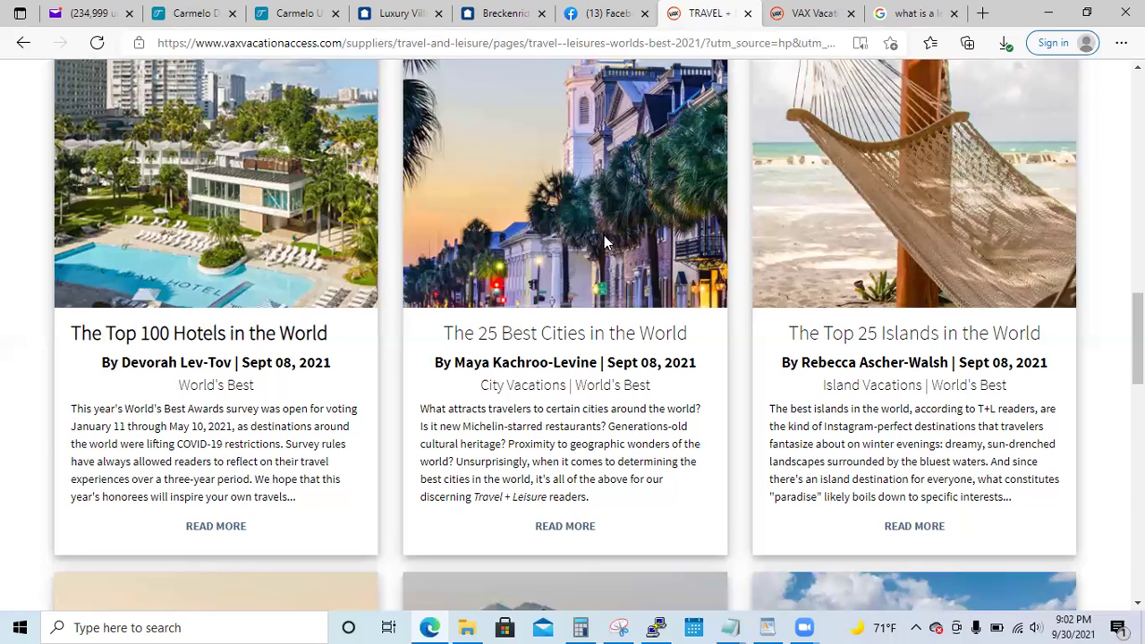
scroll(537, 284, "up", 6)
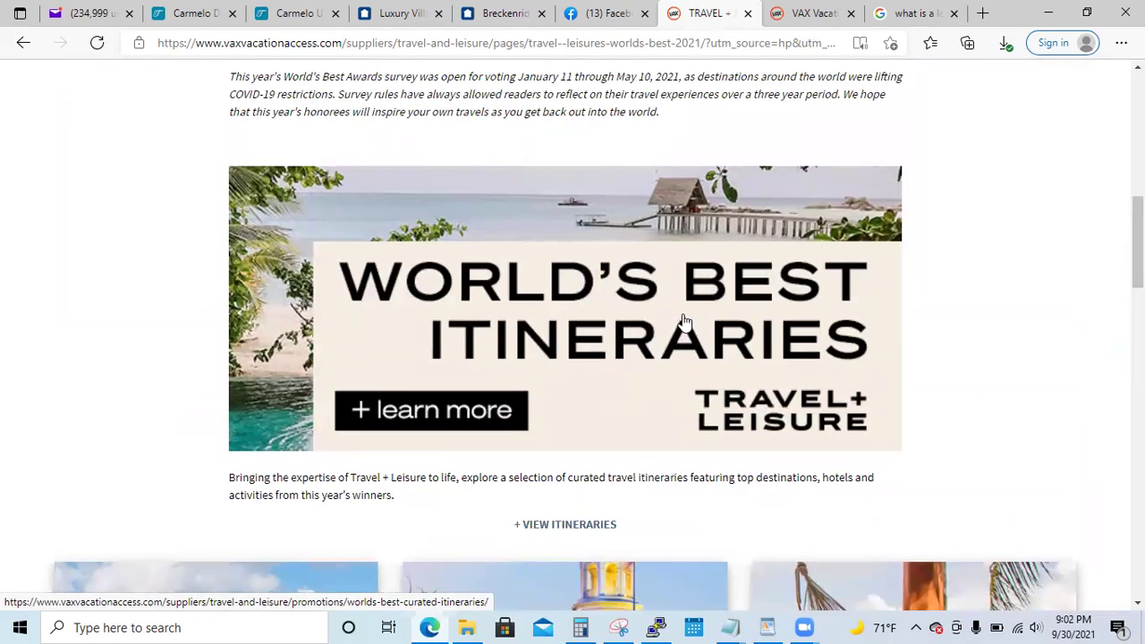
scroll(665, 313, "up", 4)
scroll(665, 305, "up", 4)
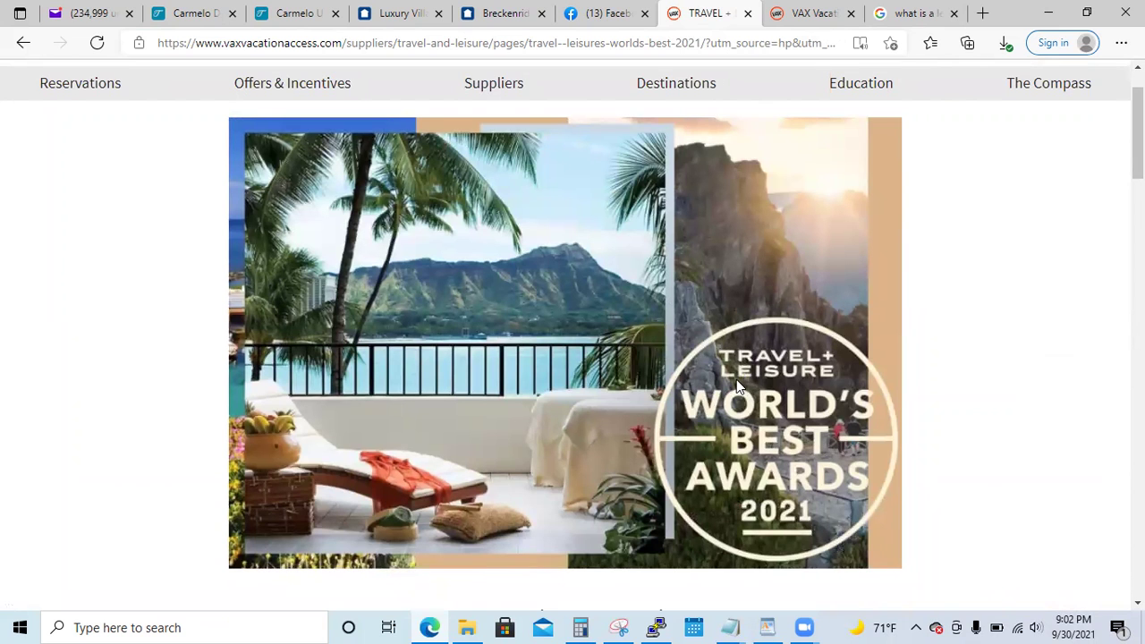
left_click(85, 14)
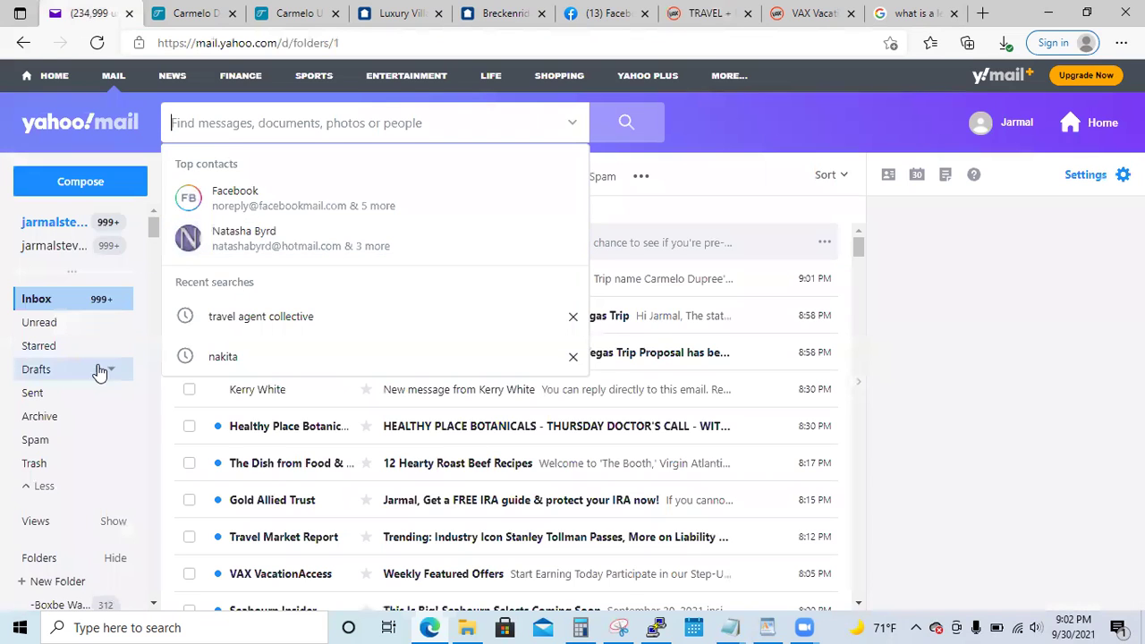
- Open 'The Top 10 Colorado Resorts' email from the MARKETING folder and scroll its newsletter
scroll(97, 369, "down", 3)
scroll(107, 347, "down", 8)
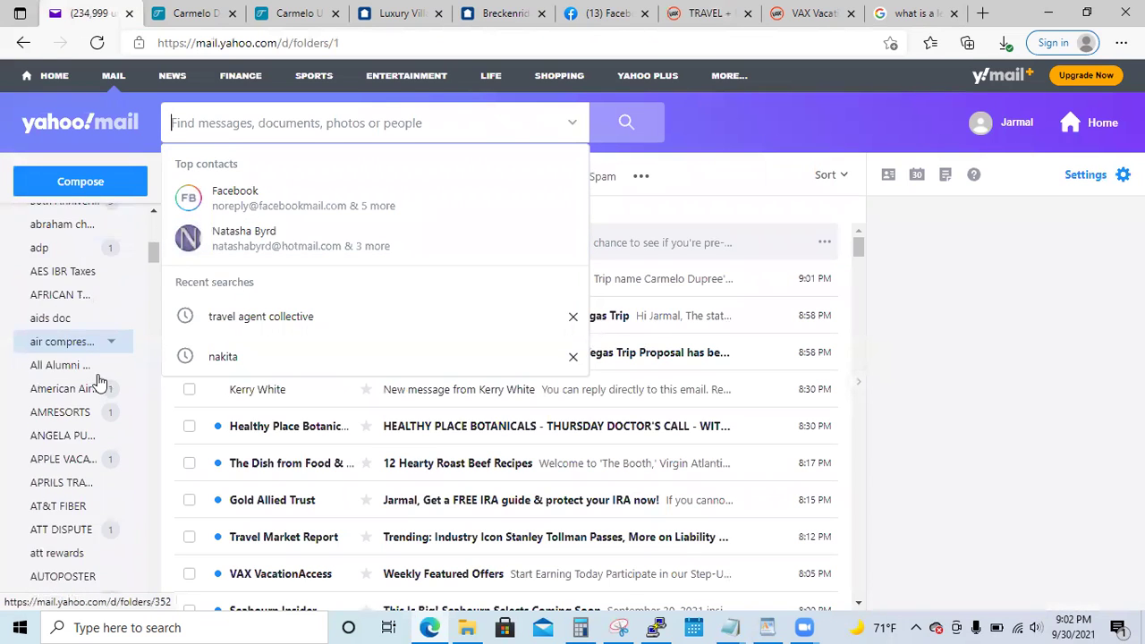
left_click_drag(152, 282, 152, 440)
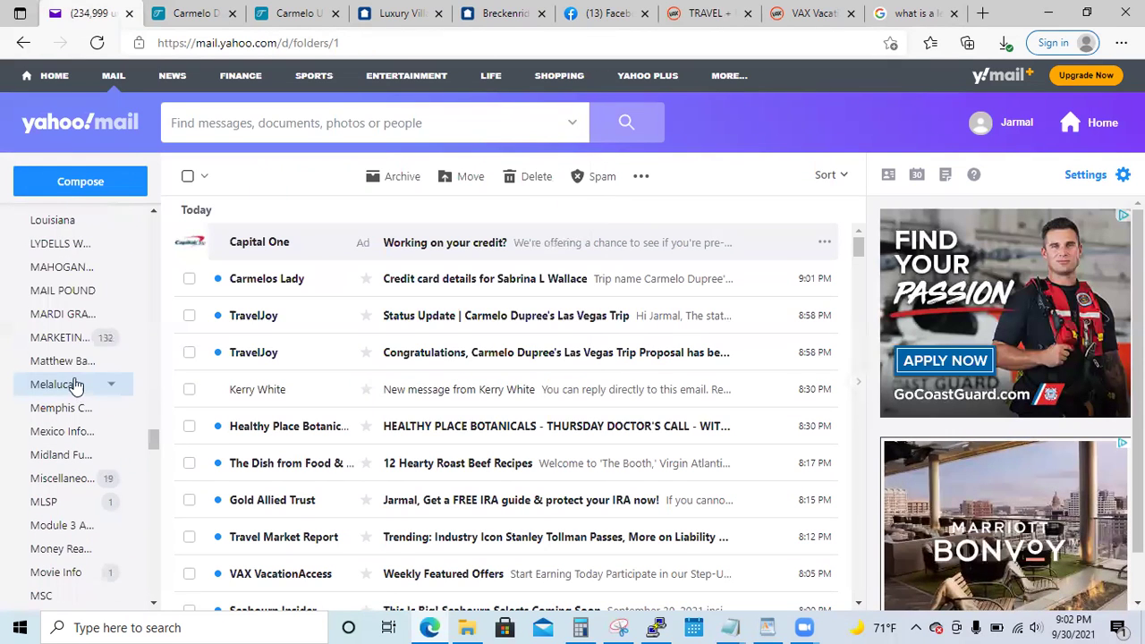
left_click(61, 340)
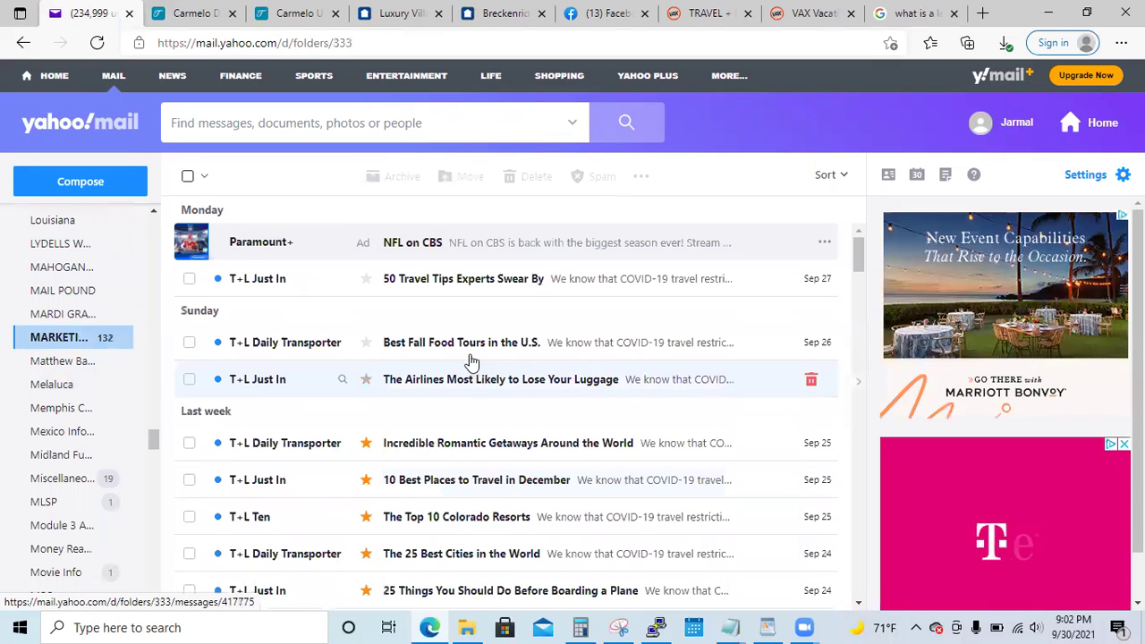
scroll(480, 396, "down", 1)
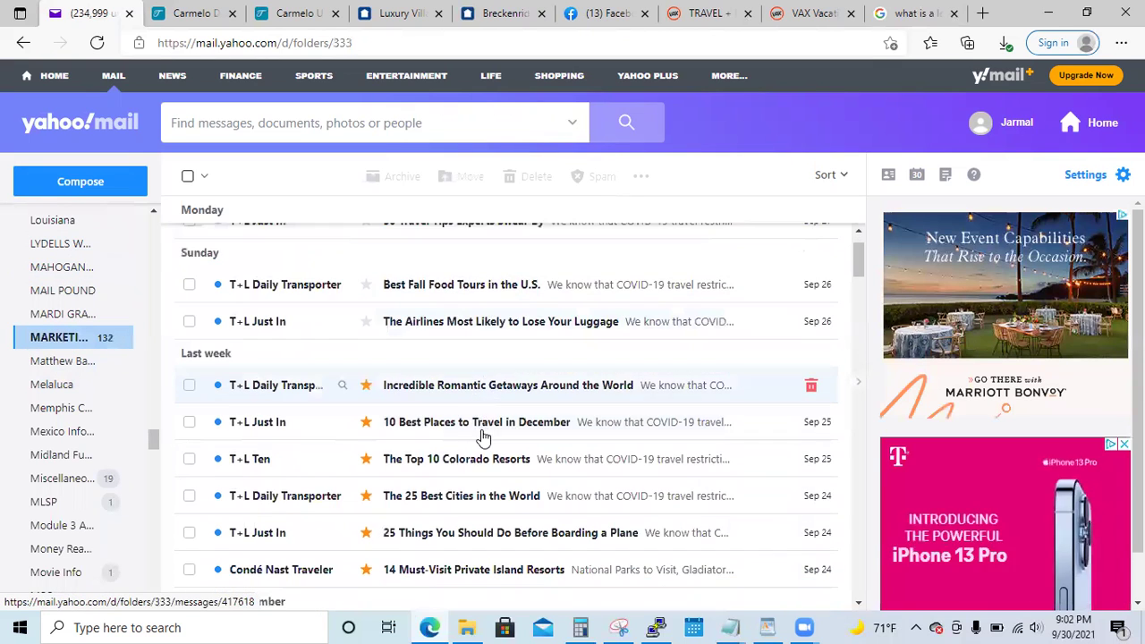
left_click(490, 456)
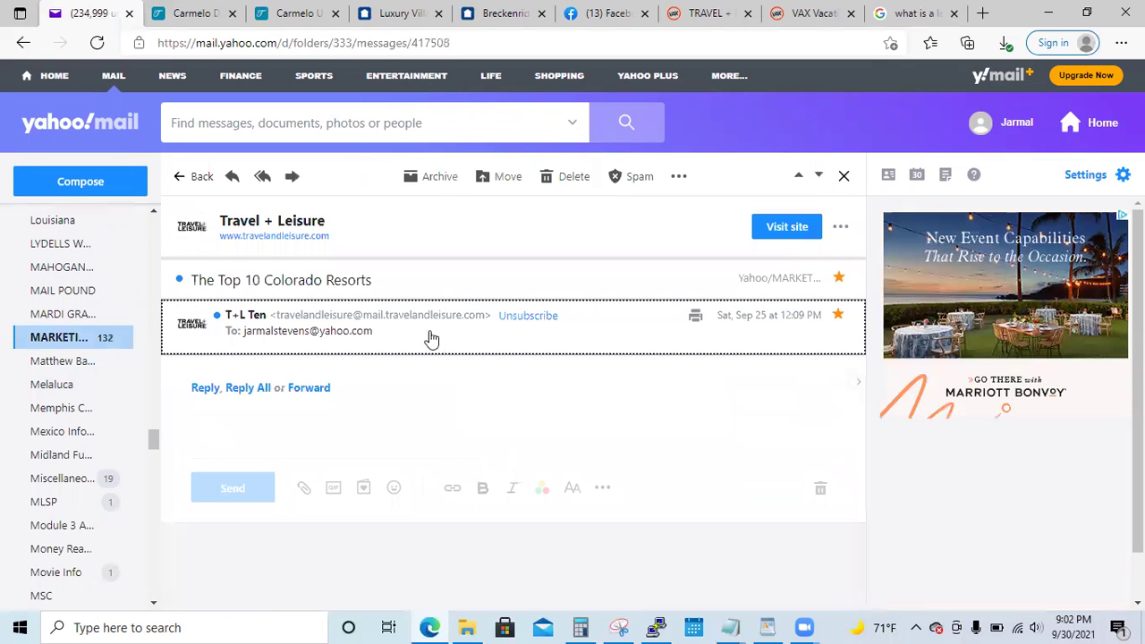
scroll(447, 356, "down", 2)
scroll(447, 356, "down", 2)
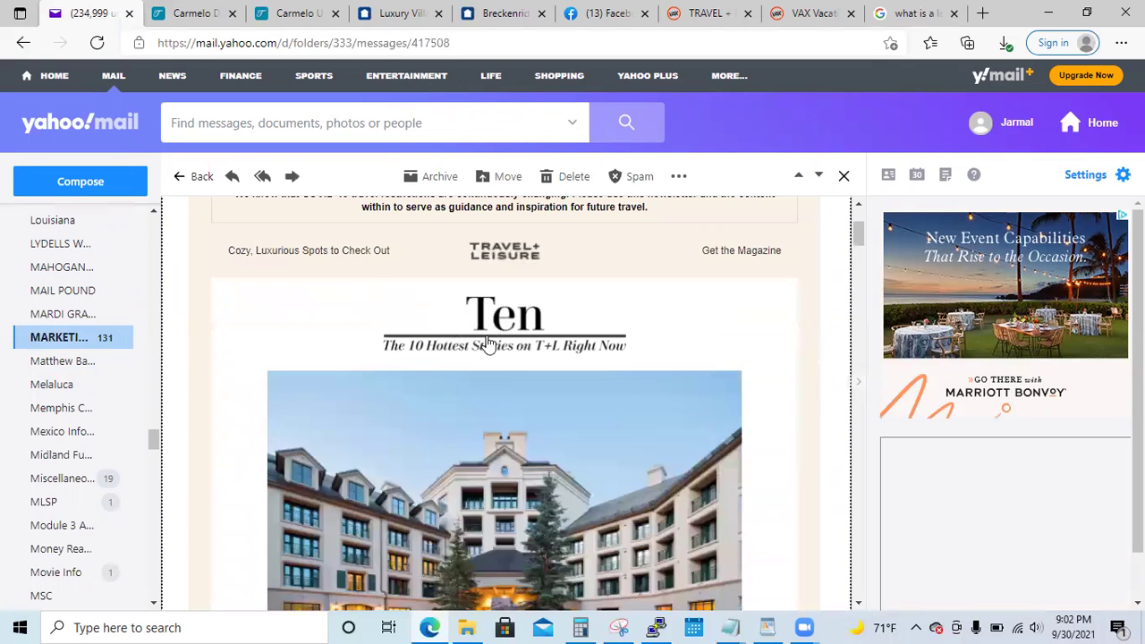
scroll(507, 506, "down", 3)
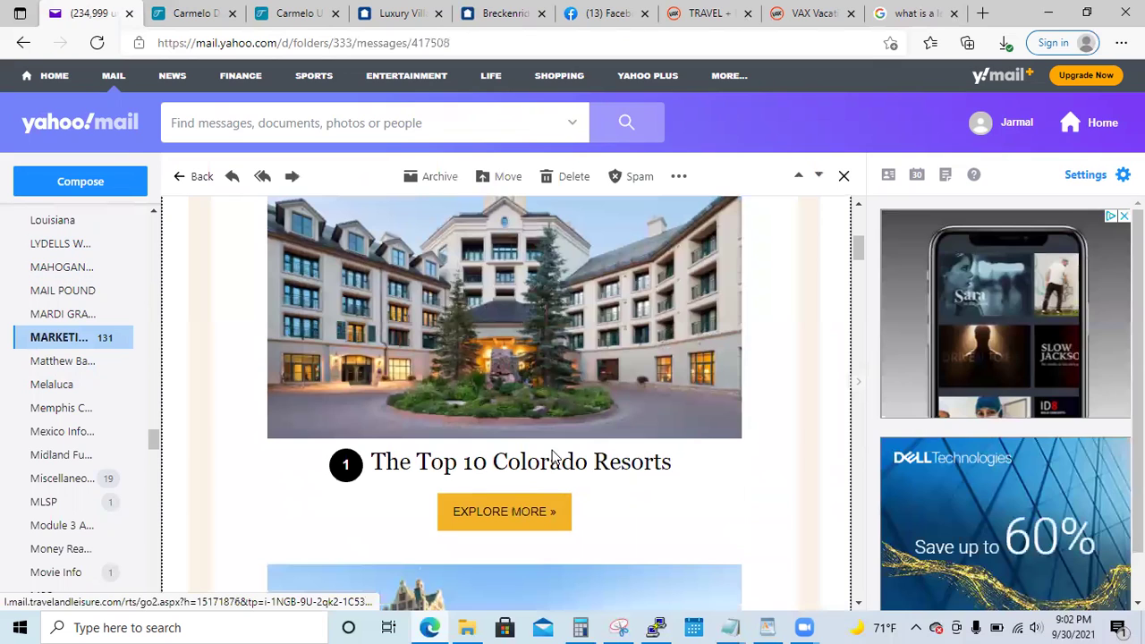
- Open the Colorado resorts article, copy its URL, and close a chat in Facebook
left_click(514, 502)
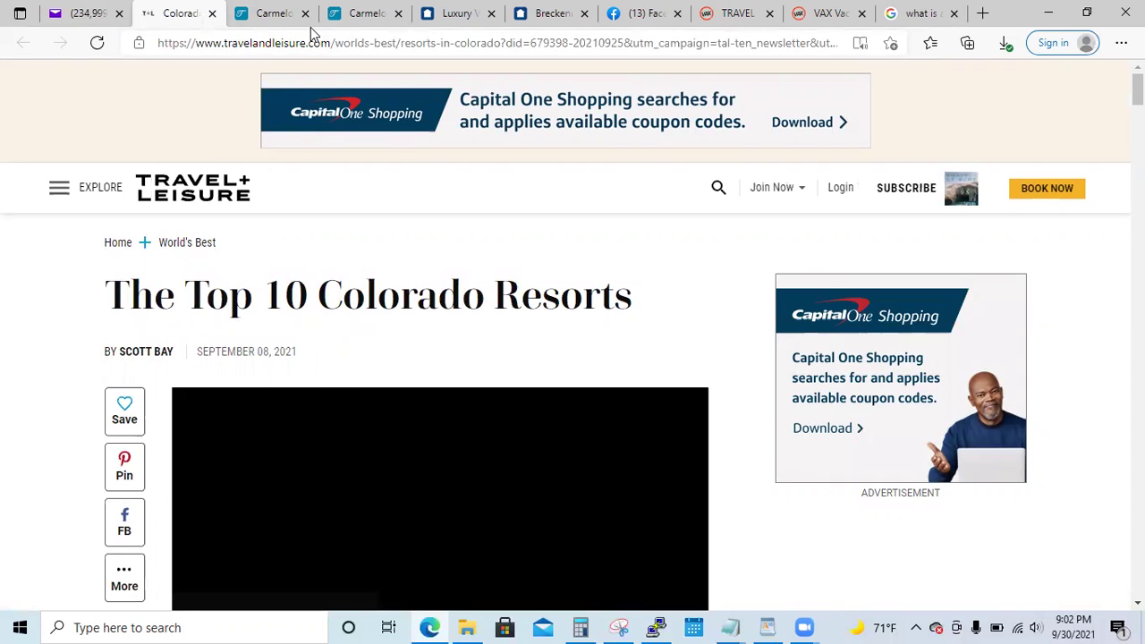
right_click(313, 41)
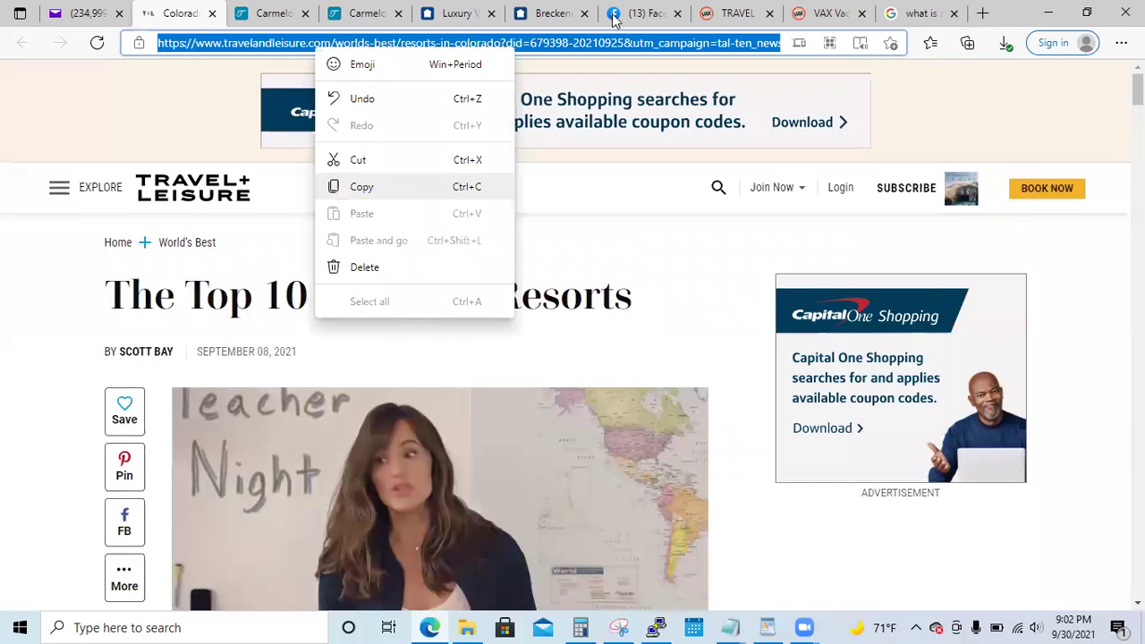
left_click(613, 20)
left_click(613, 20)
left_click(757, 250)
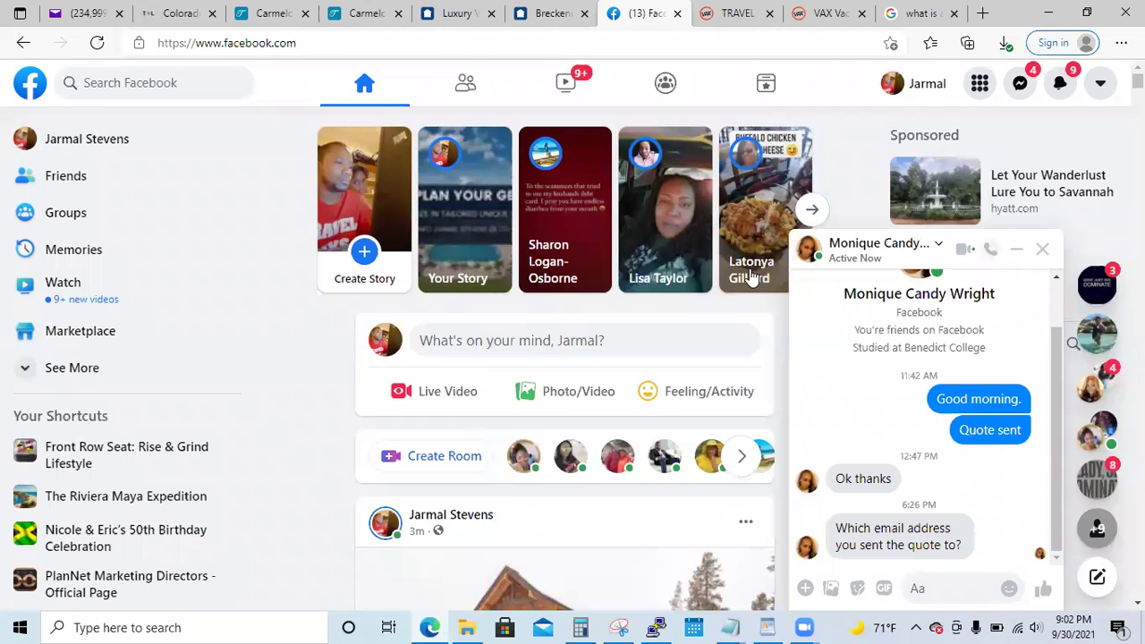
- Publish a public Facebook post containing the pasted Travel + Leisure Colorado resorts link
left_click(594, 338)
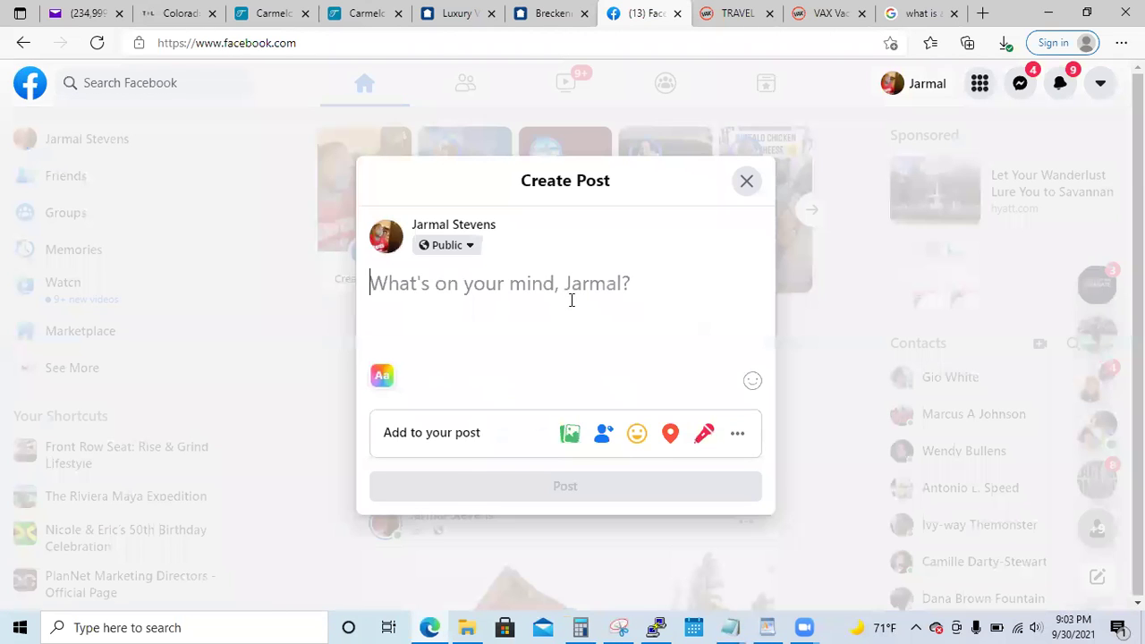
key("ctrl+v")
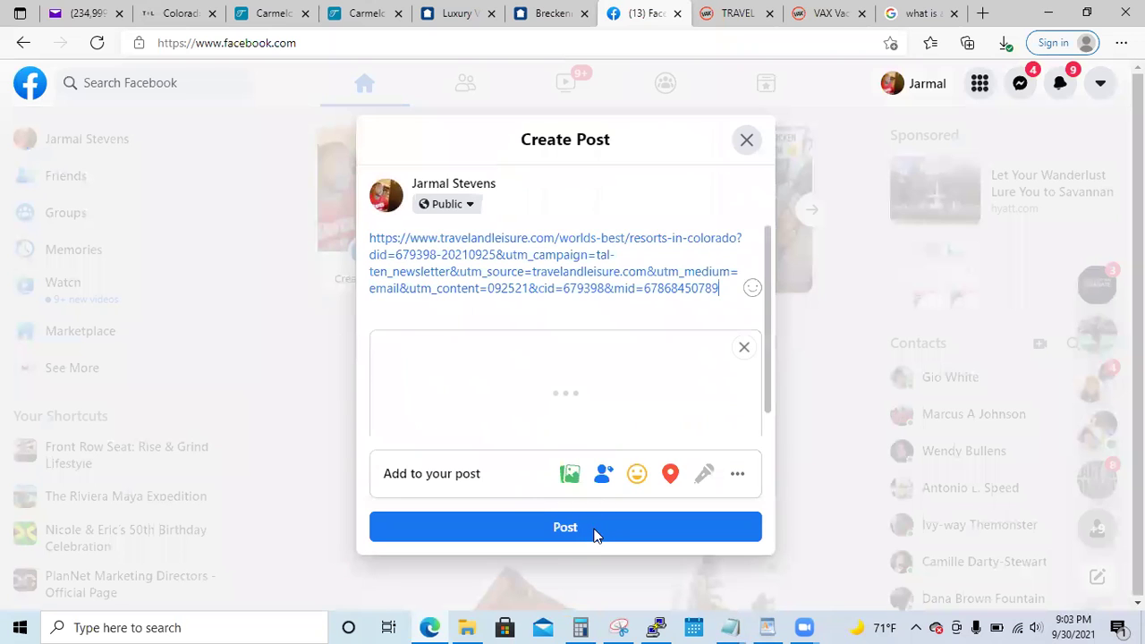
left_click(597, 534)
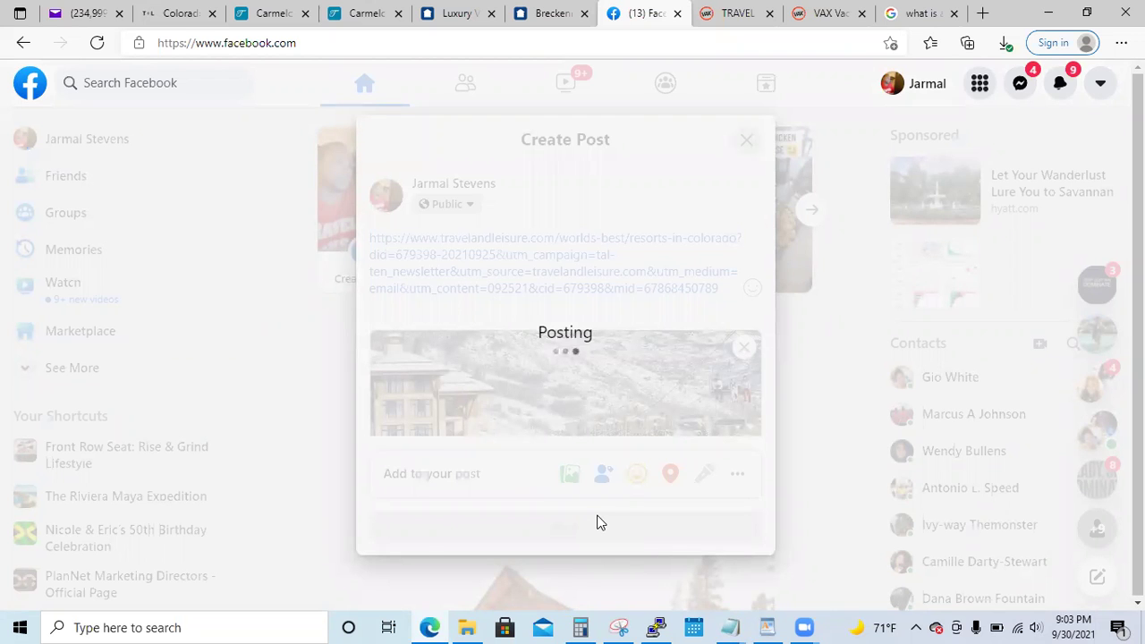
scroll(595, 487, "down", 2)
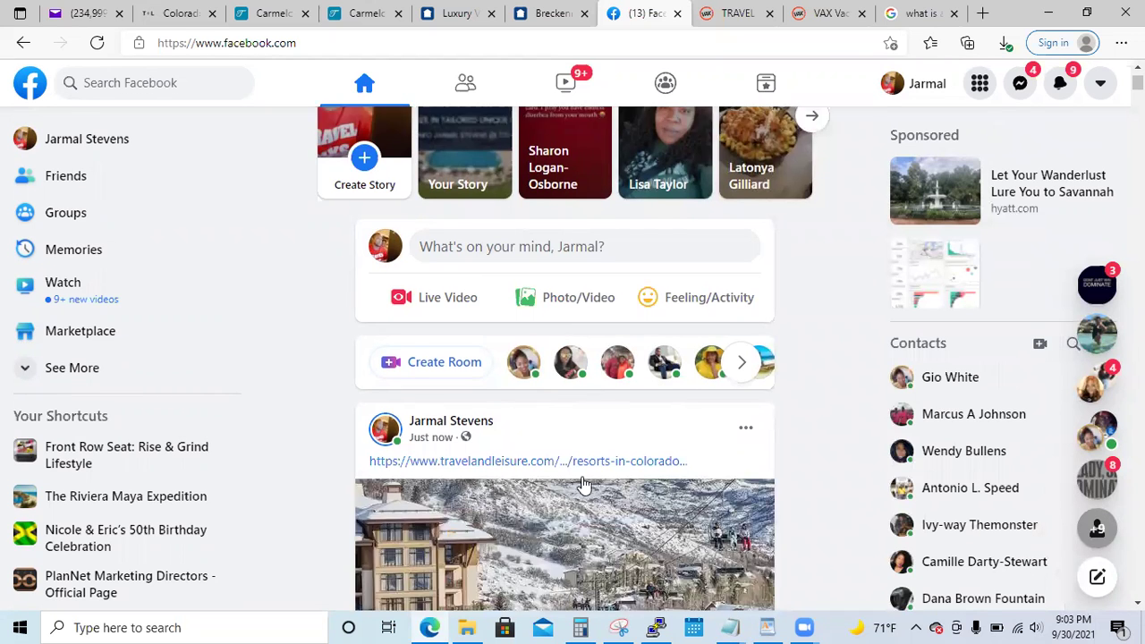
- Dismiss the notifications popup and copy the headline 'Top 10 Colorado Resorts' for Facebook
left_click(189, 15)
scroll(385, 219, "down", 1)
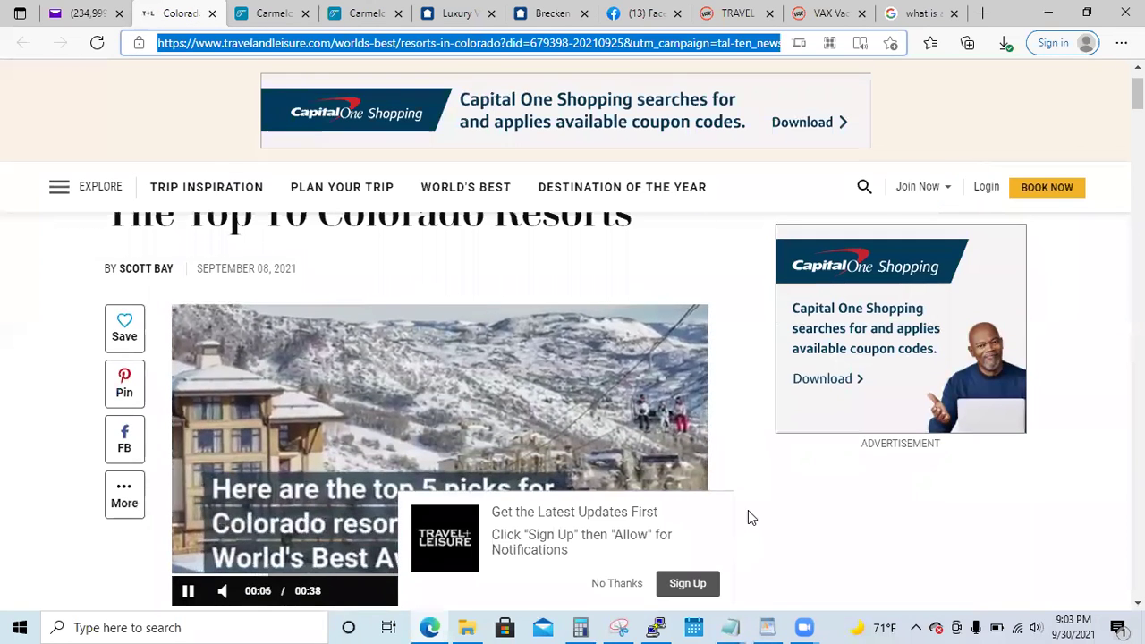
left_click(624, 583)
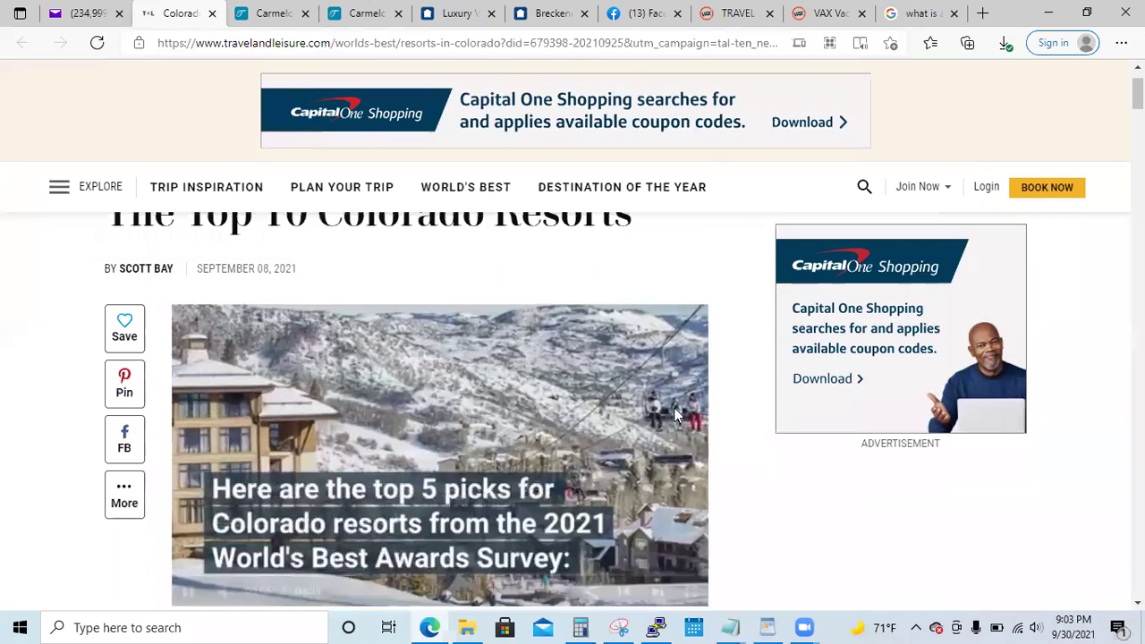
scroll(638, 319, "up", 1)
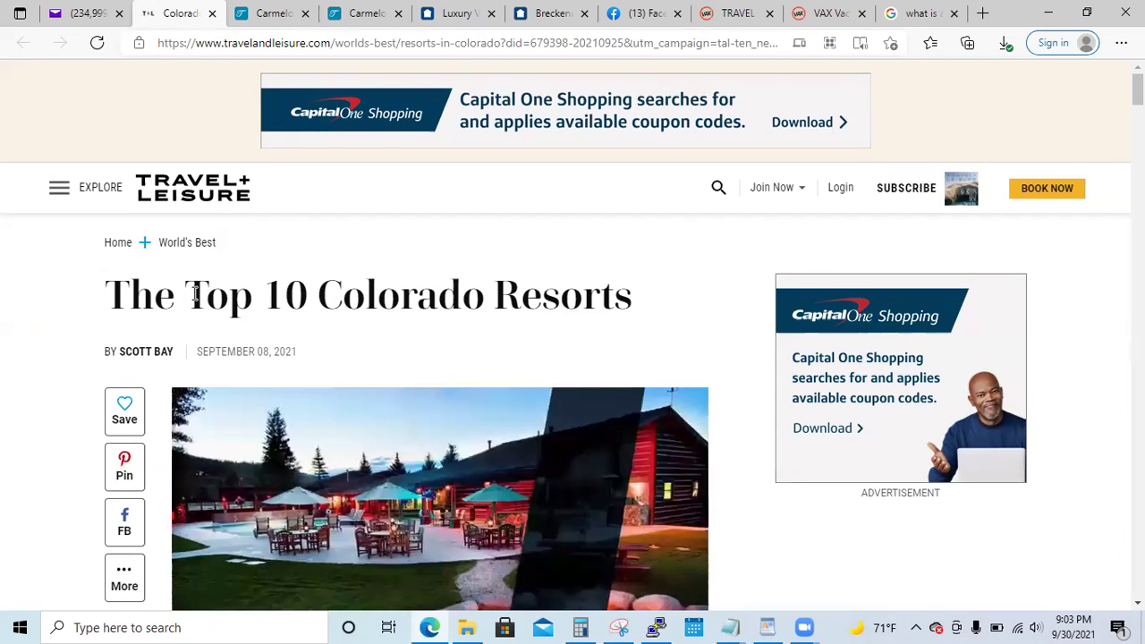
left_click_drag(185, 298, 638, 301)
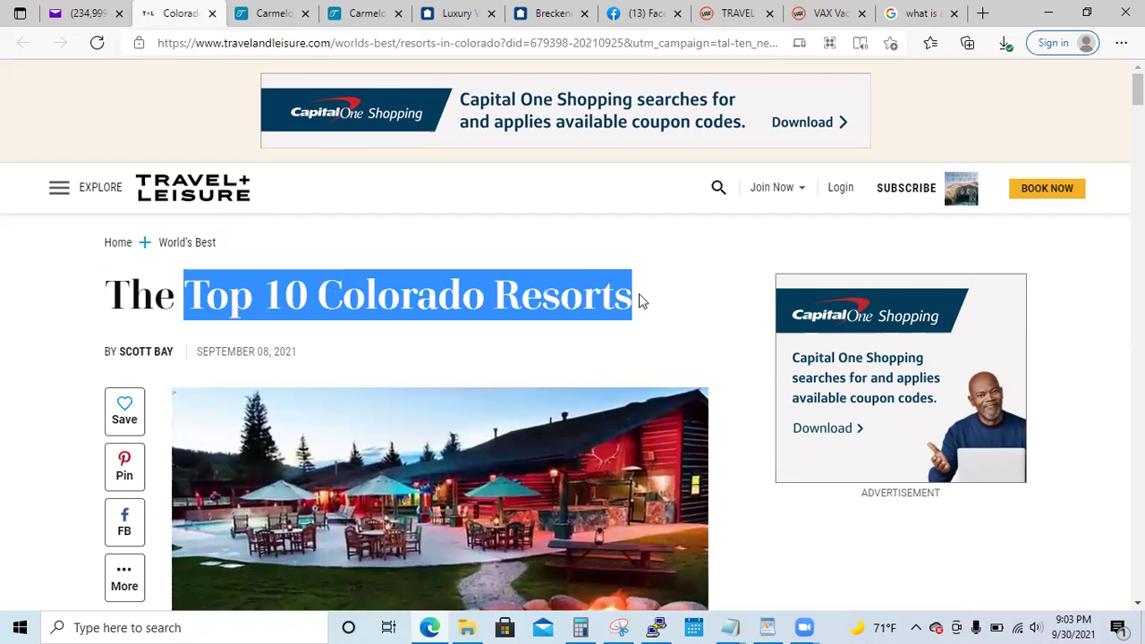
right_click(535, 298)
left_click(587, 266)
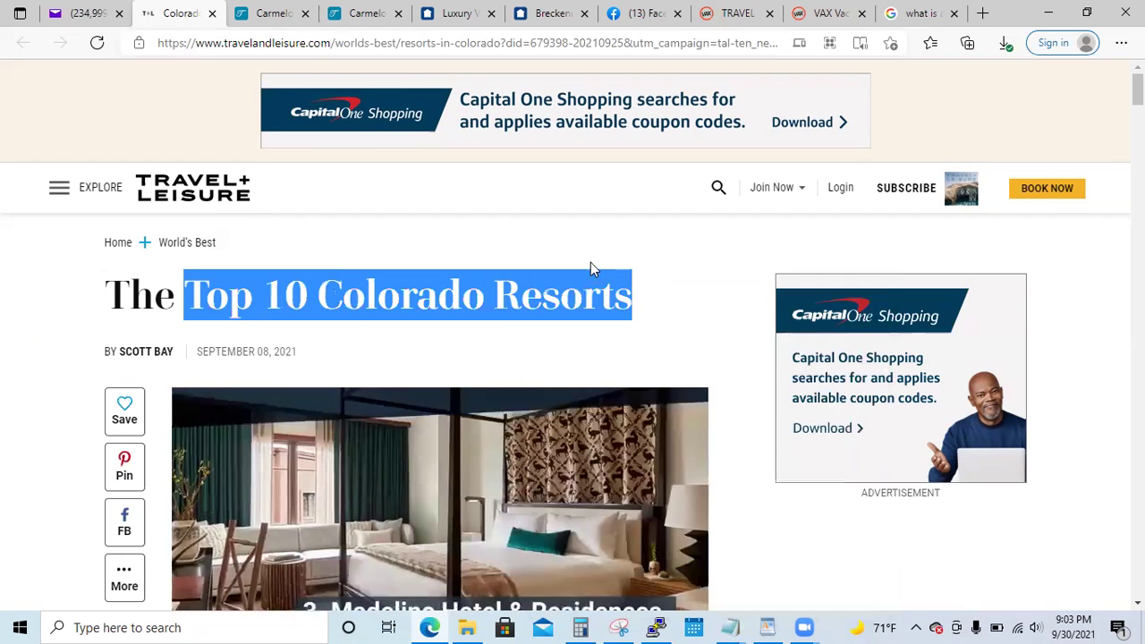
left_click(639, 12)
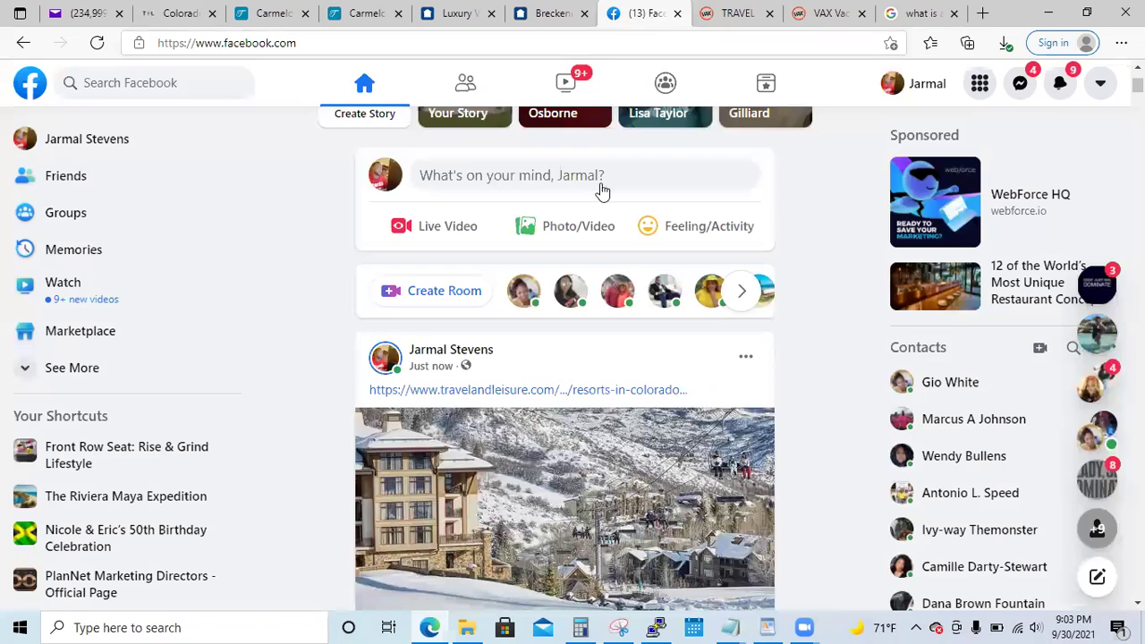
scroll(536, 264, "up", 1)
- Paste the headline into a new post and trim it to 'Top Colorado Resorts'
left_click(533, 261)
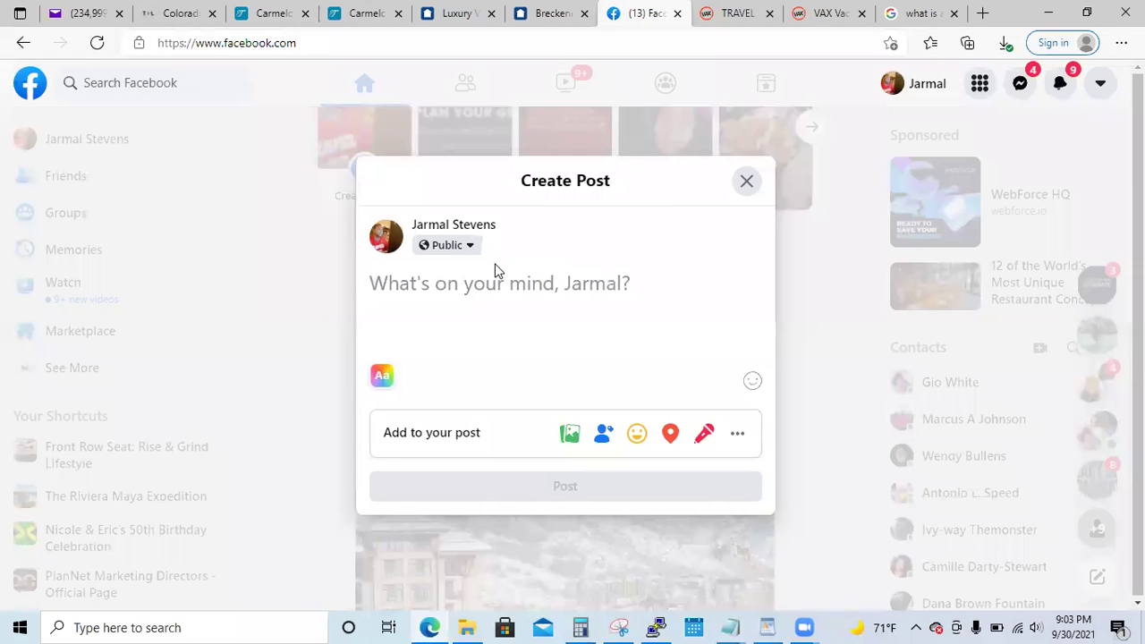
key("ctrl+v")
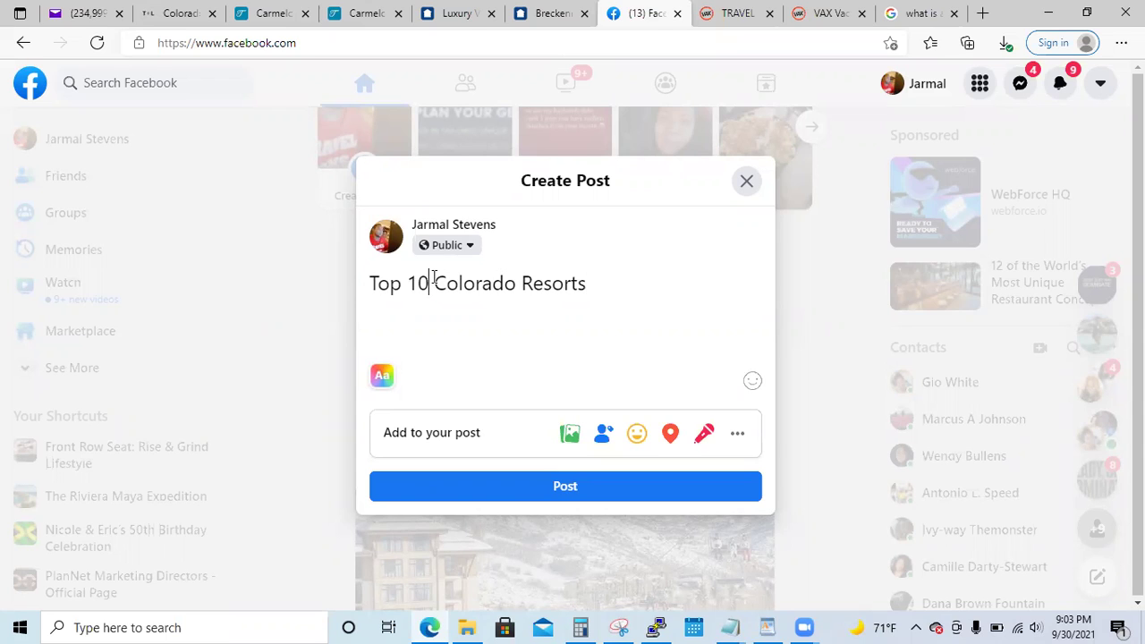
key("BackSpace")
key("BackSpace")
key("BackSpace")
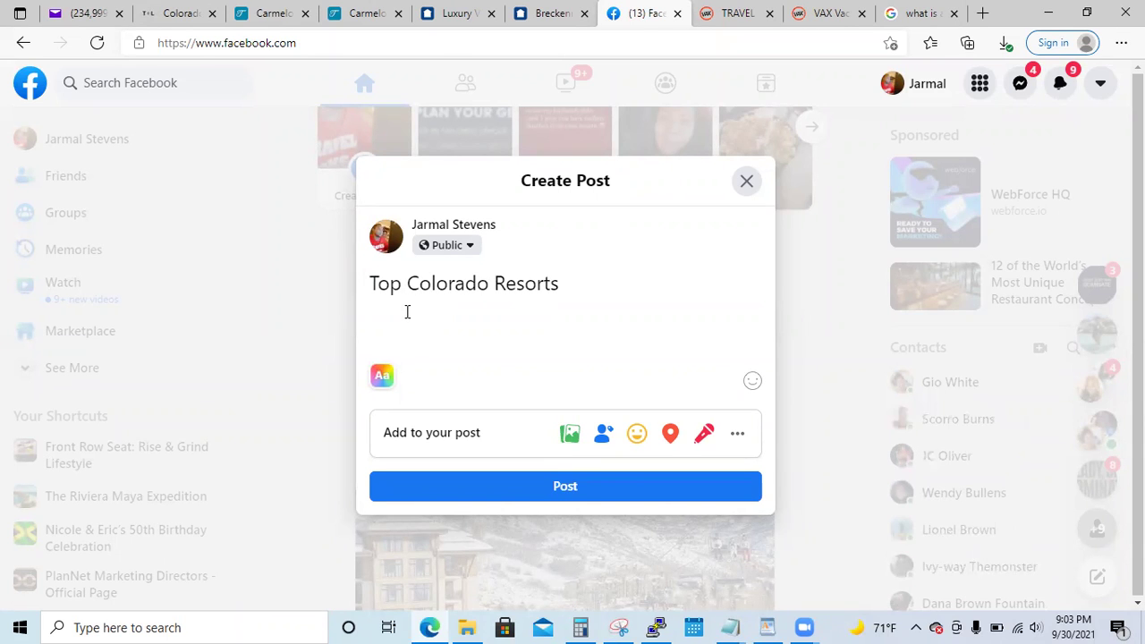
- Scroll the Travel + Leisure article down to its first resort heading
left_click(184, 14)
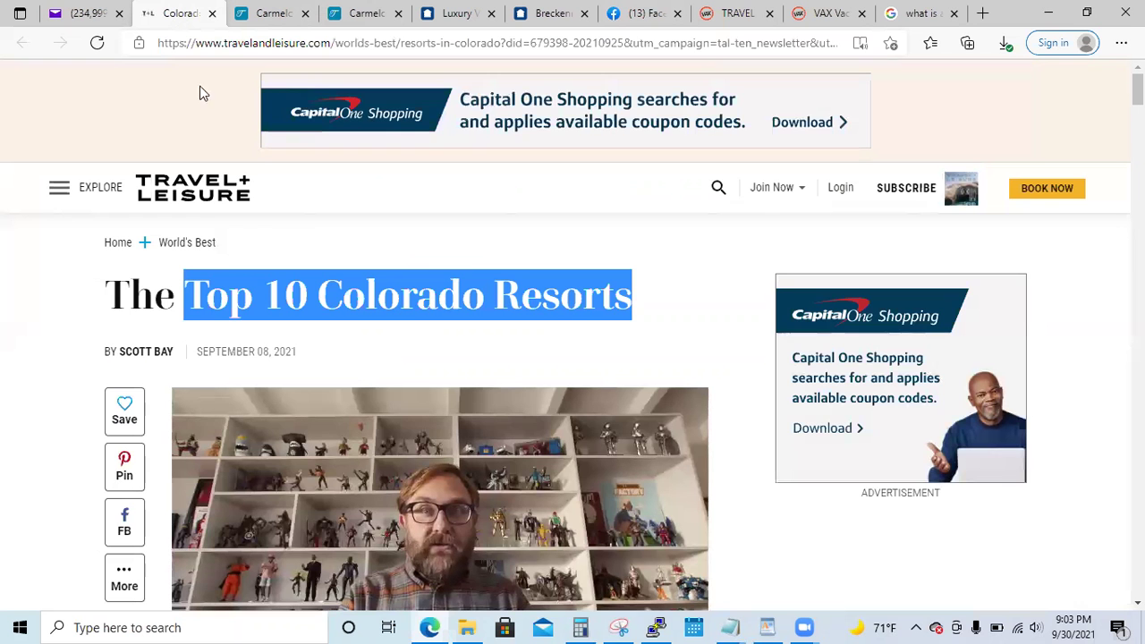
scroll(416, 307, "down", 1)
scroll(415, 306, "up", 1)
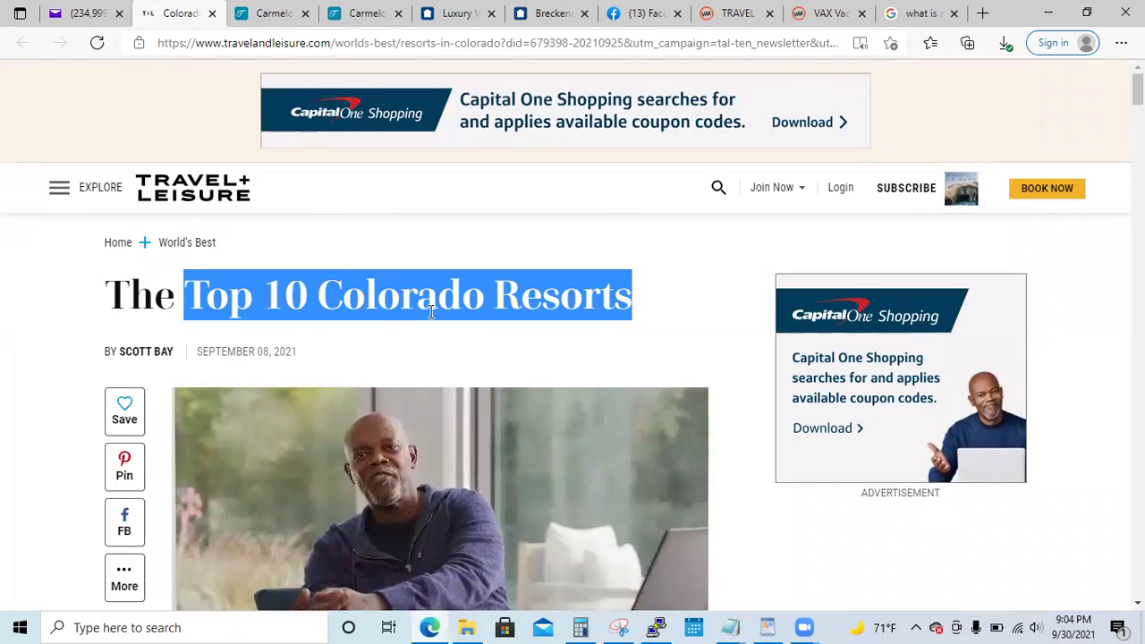
scroll(394, 264, "down", 1)
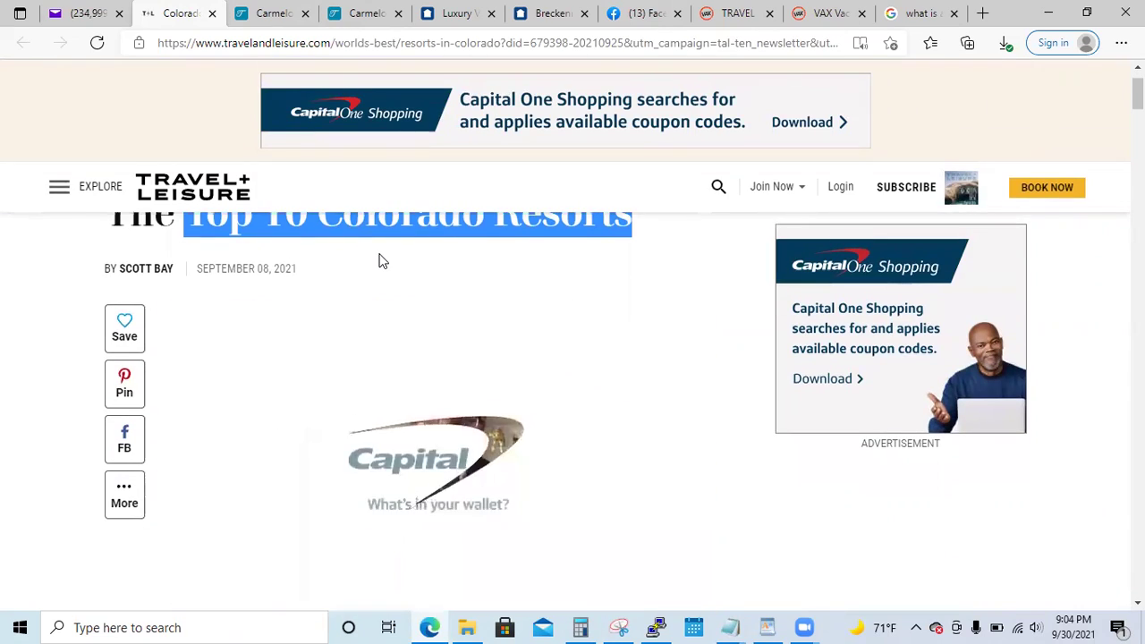
scroll(503, 450, "down", 7)
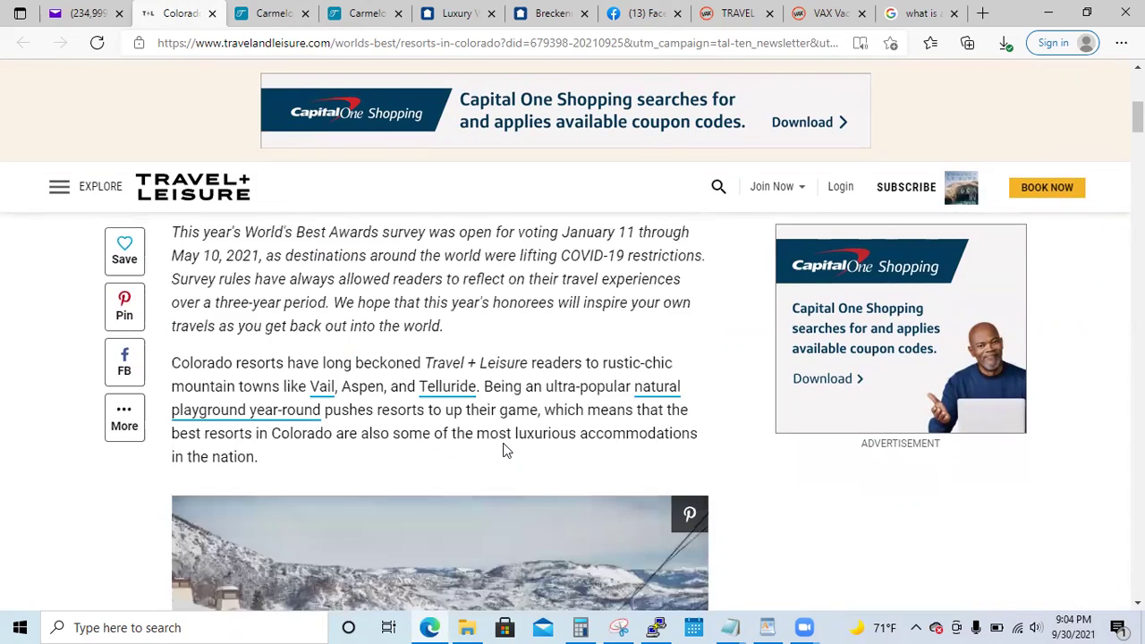
scroll(506, 441, "down", 2)
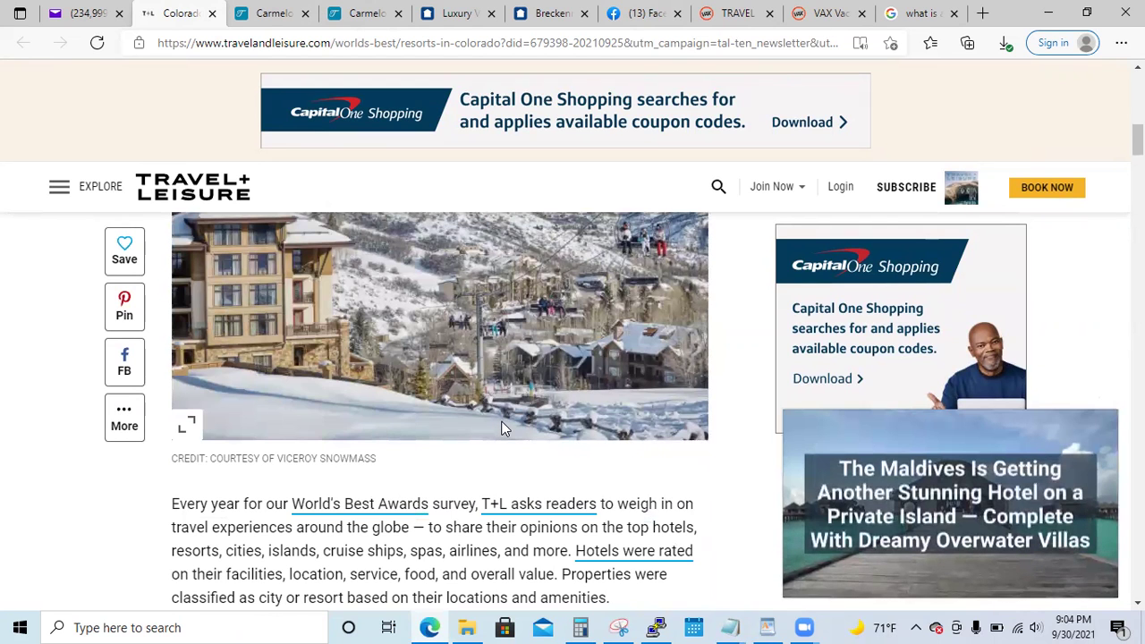
scroll(502, 427, "down", 6)
scroll(461, 395, "up", 2)
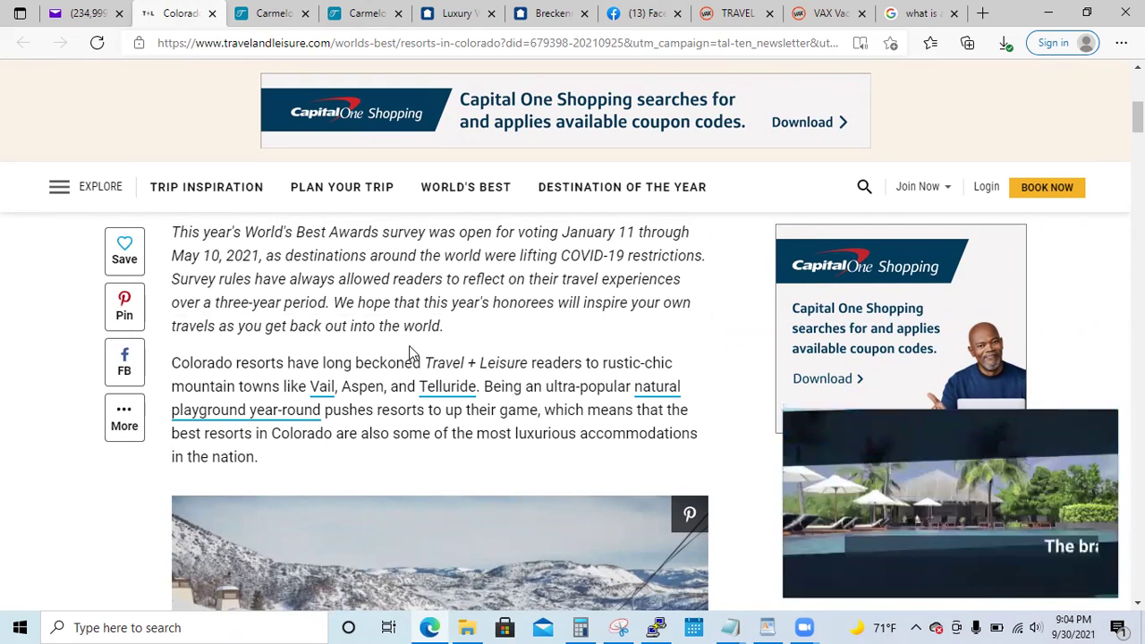
scroll(403, 350, "down", 10)
scroll(393, 349, "down", 2)
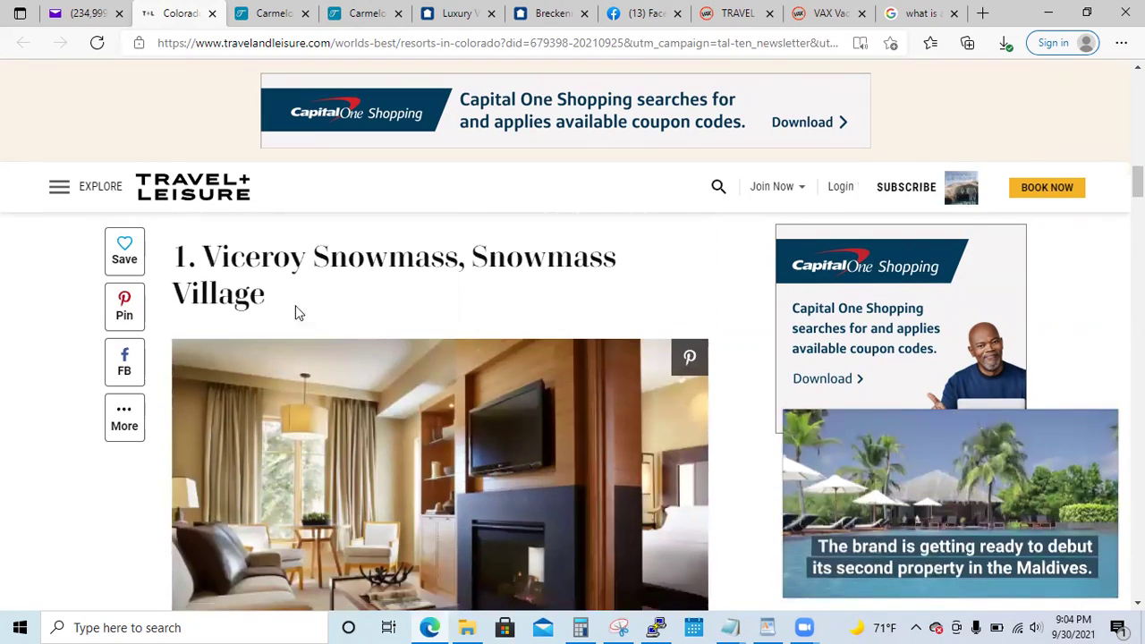
- Copy 'Viceroy Snowmass, Snowmass Village' and bring the Facebook post draft back
triple_click(251, 285)
right_click(241, 258)
left_click(286, 271)
left_click(268, 13)
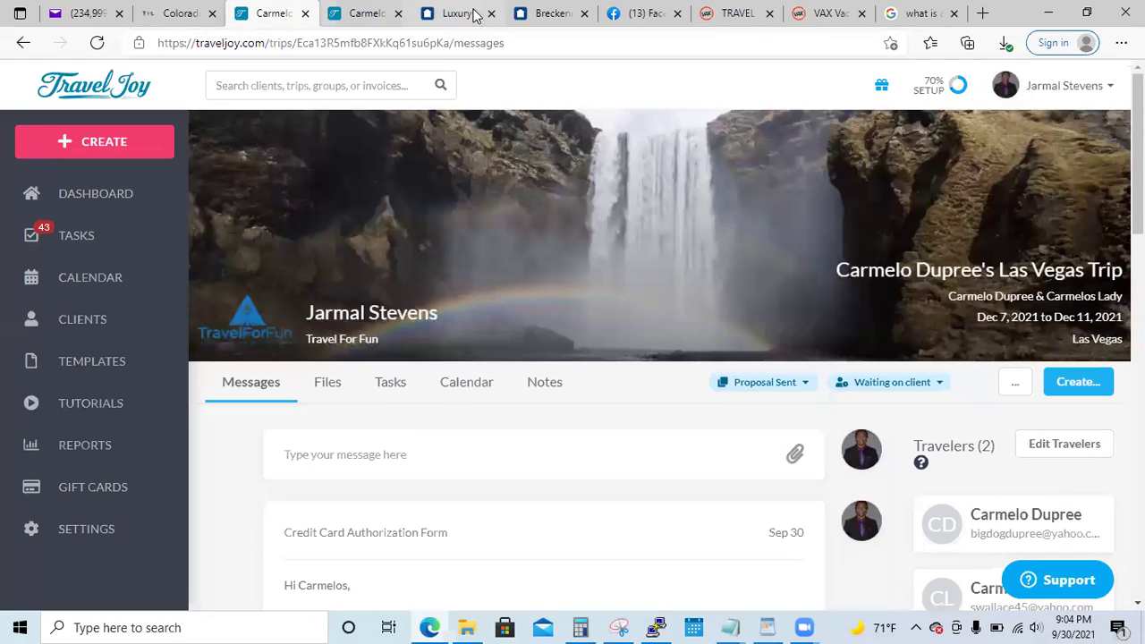
mouse_move(268, 14)
left_mouse_down()
mouse_move(586, 18)
mouse_move(268, 9)
left_mouse_up()
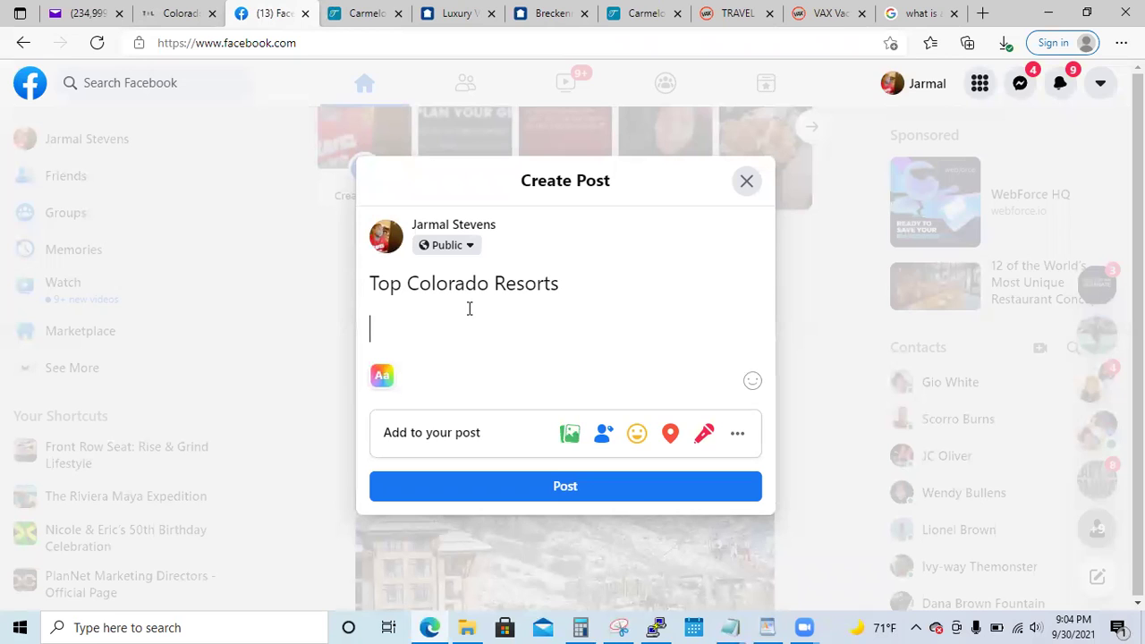
- Paste 'Viceroy Snowmass, Snowmass Village' under the draft's title, then return to the Travel + Leisure article
key("ctrl+v")
key("Return")
key("Return")
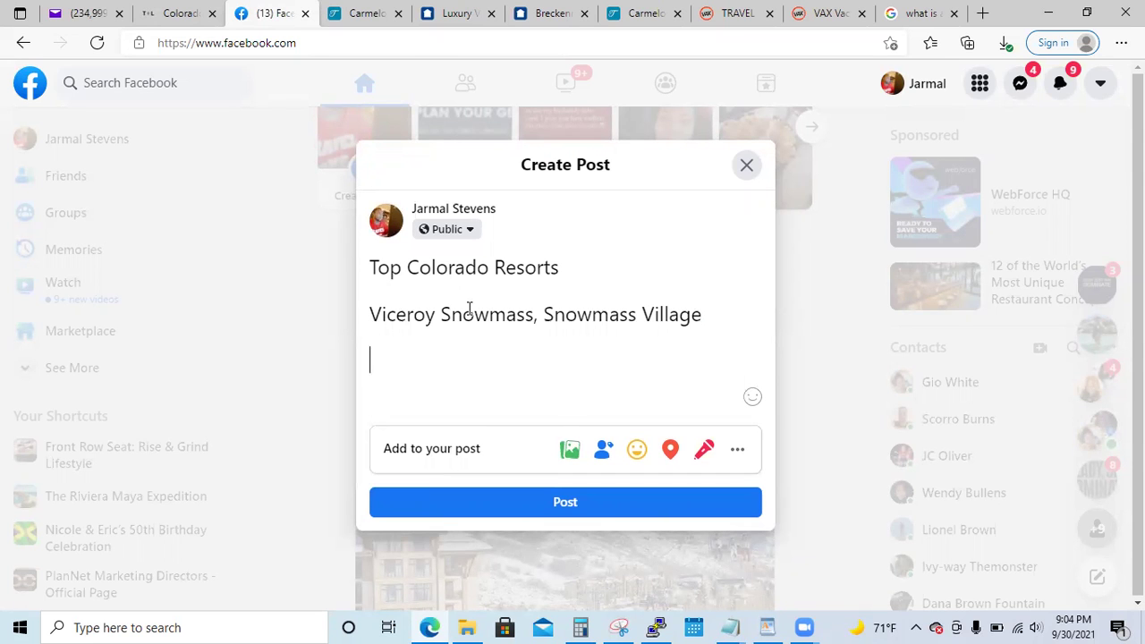
left_click(209, 13)
scroll(401, 325, "down", 5)
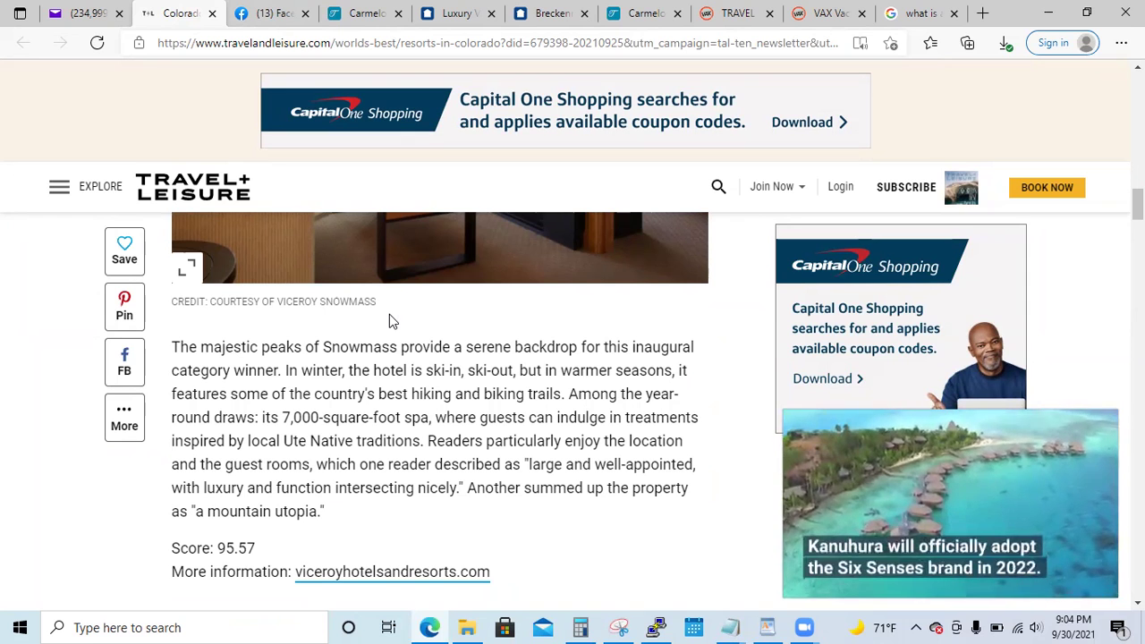
scroll(471, 358, "up", 5)
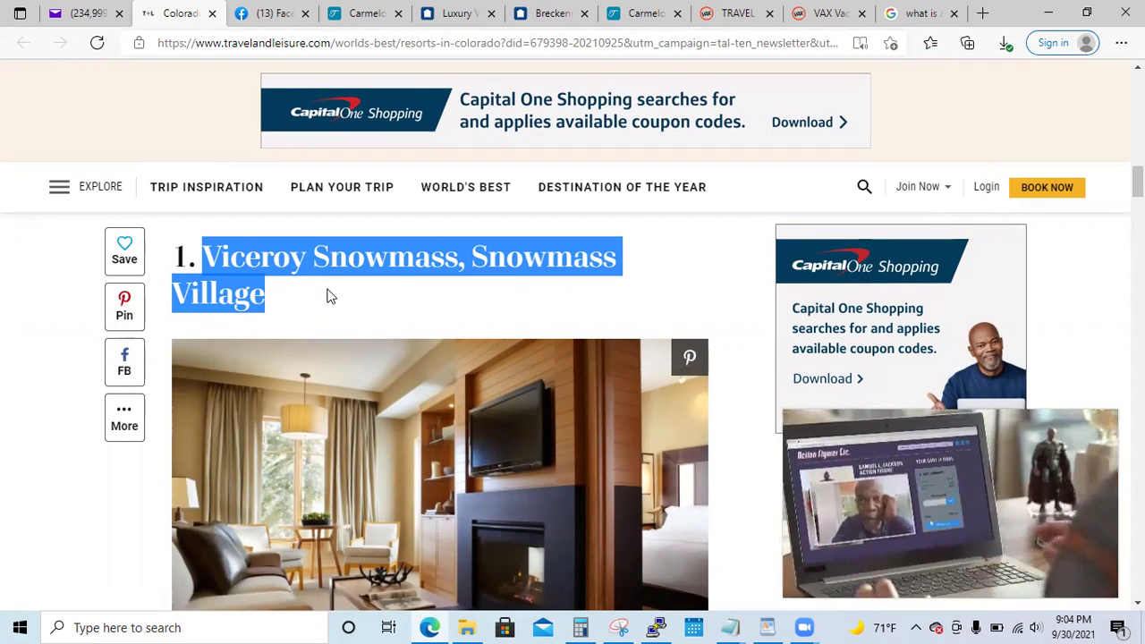
scroll(322, 299, "down", 3)
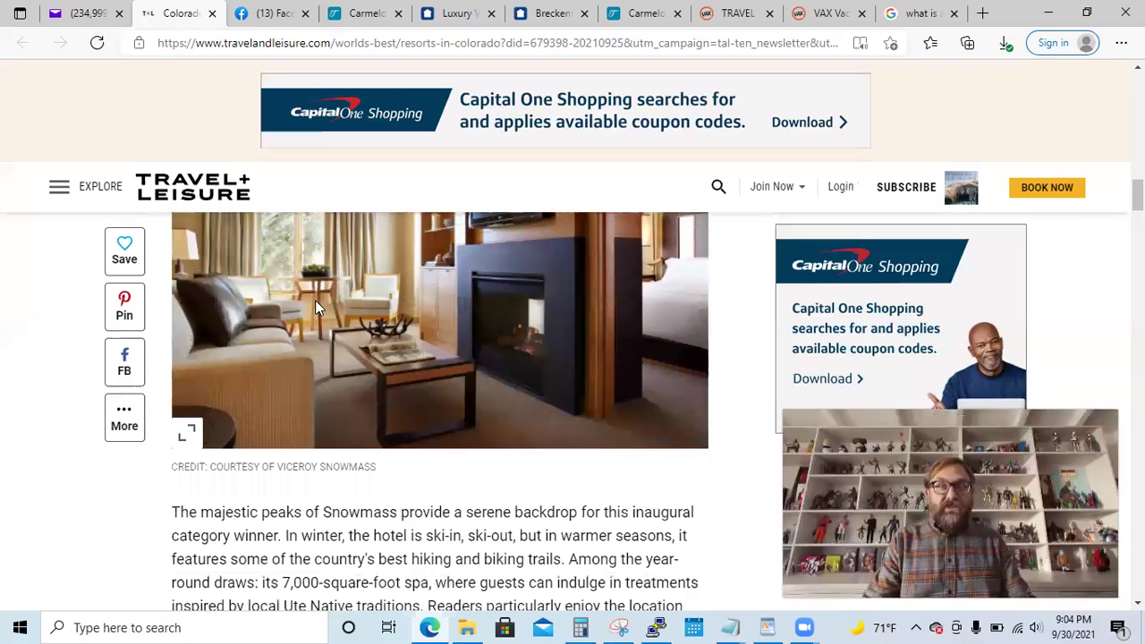